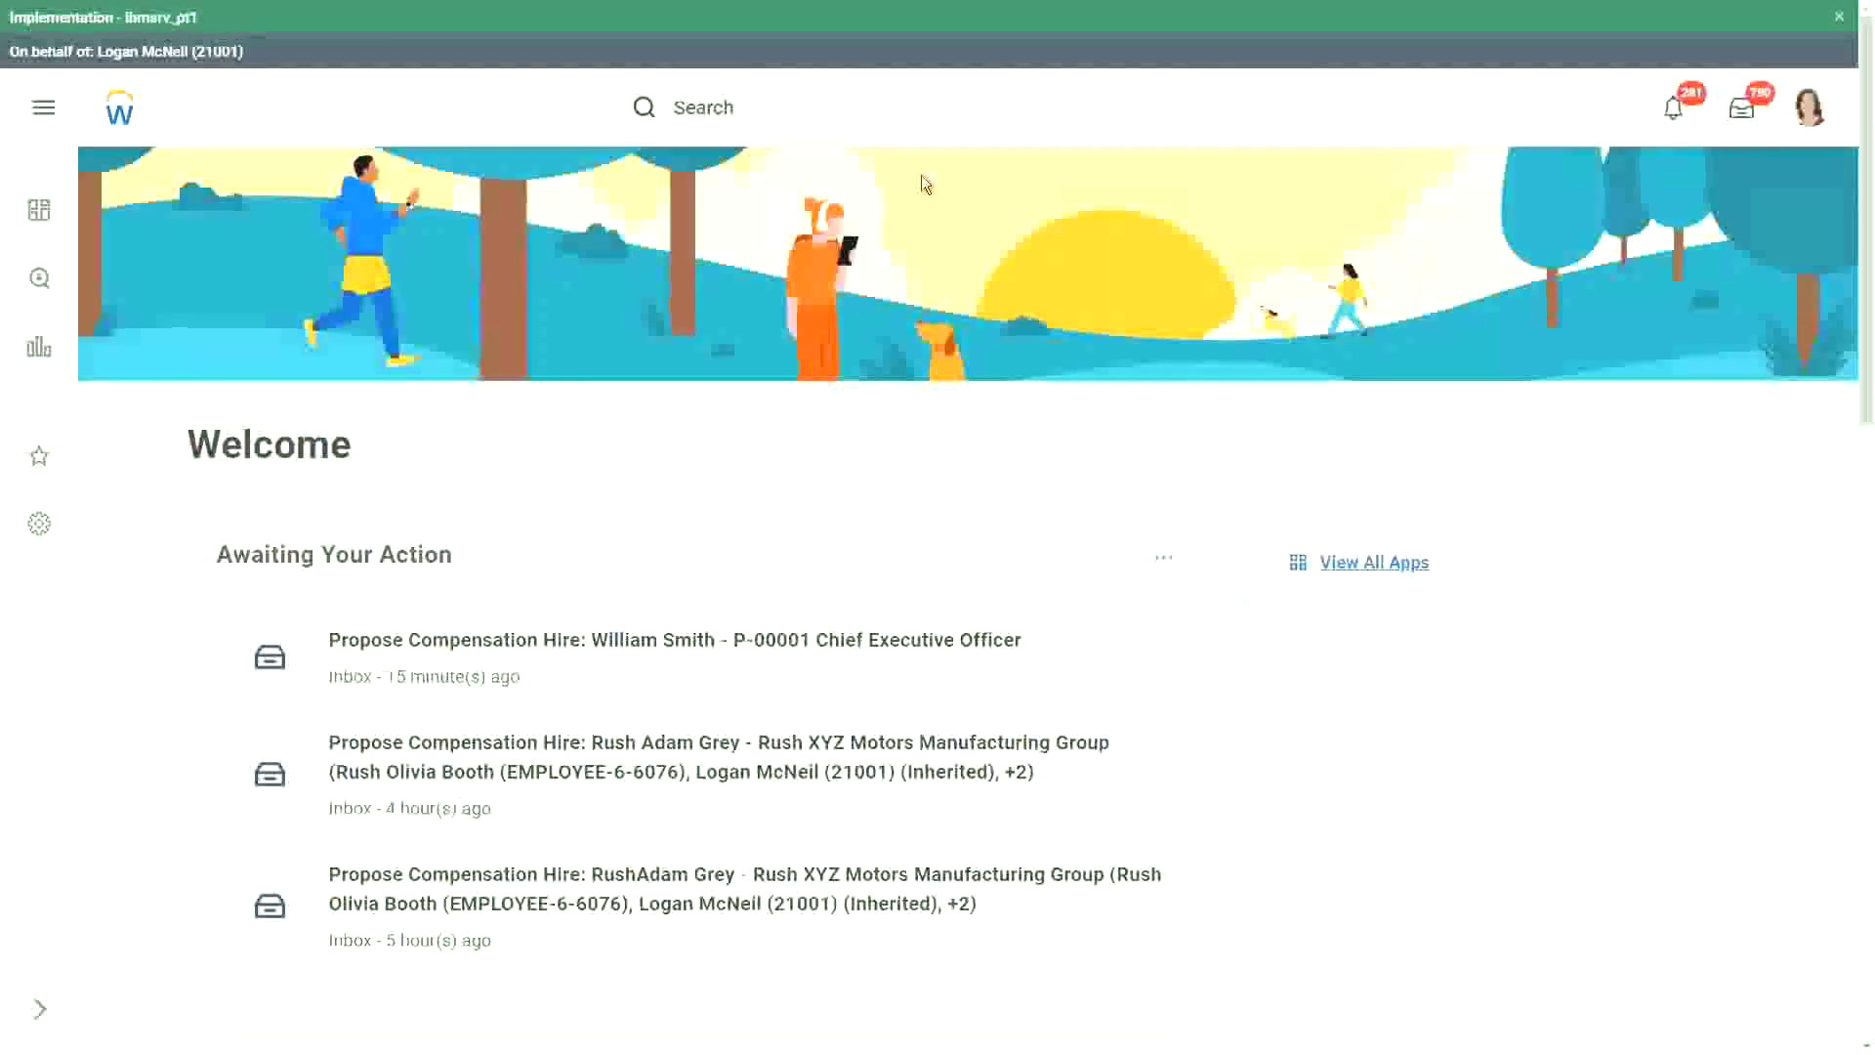
Begin a Workday search for the 'cre calc field' task from the home page.
click(769, 107)
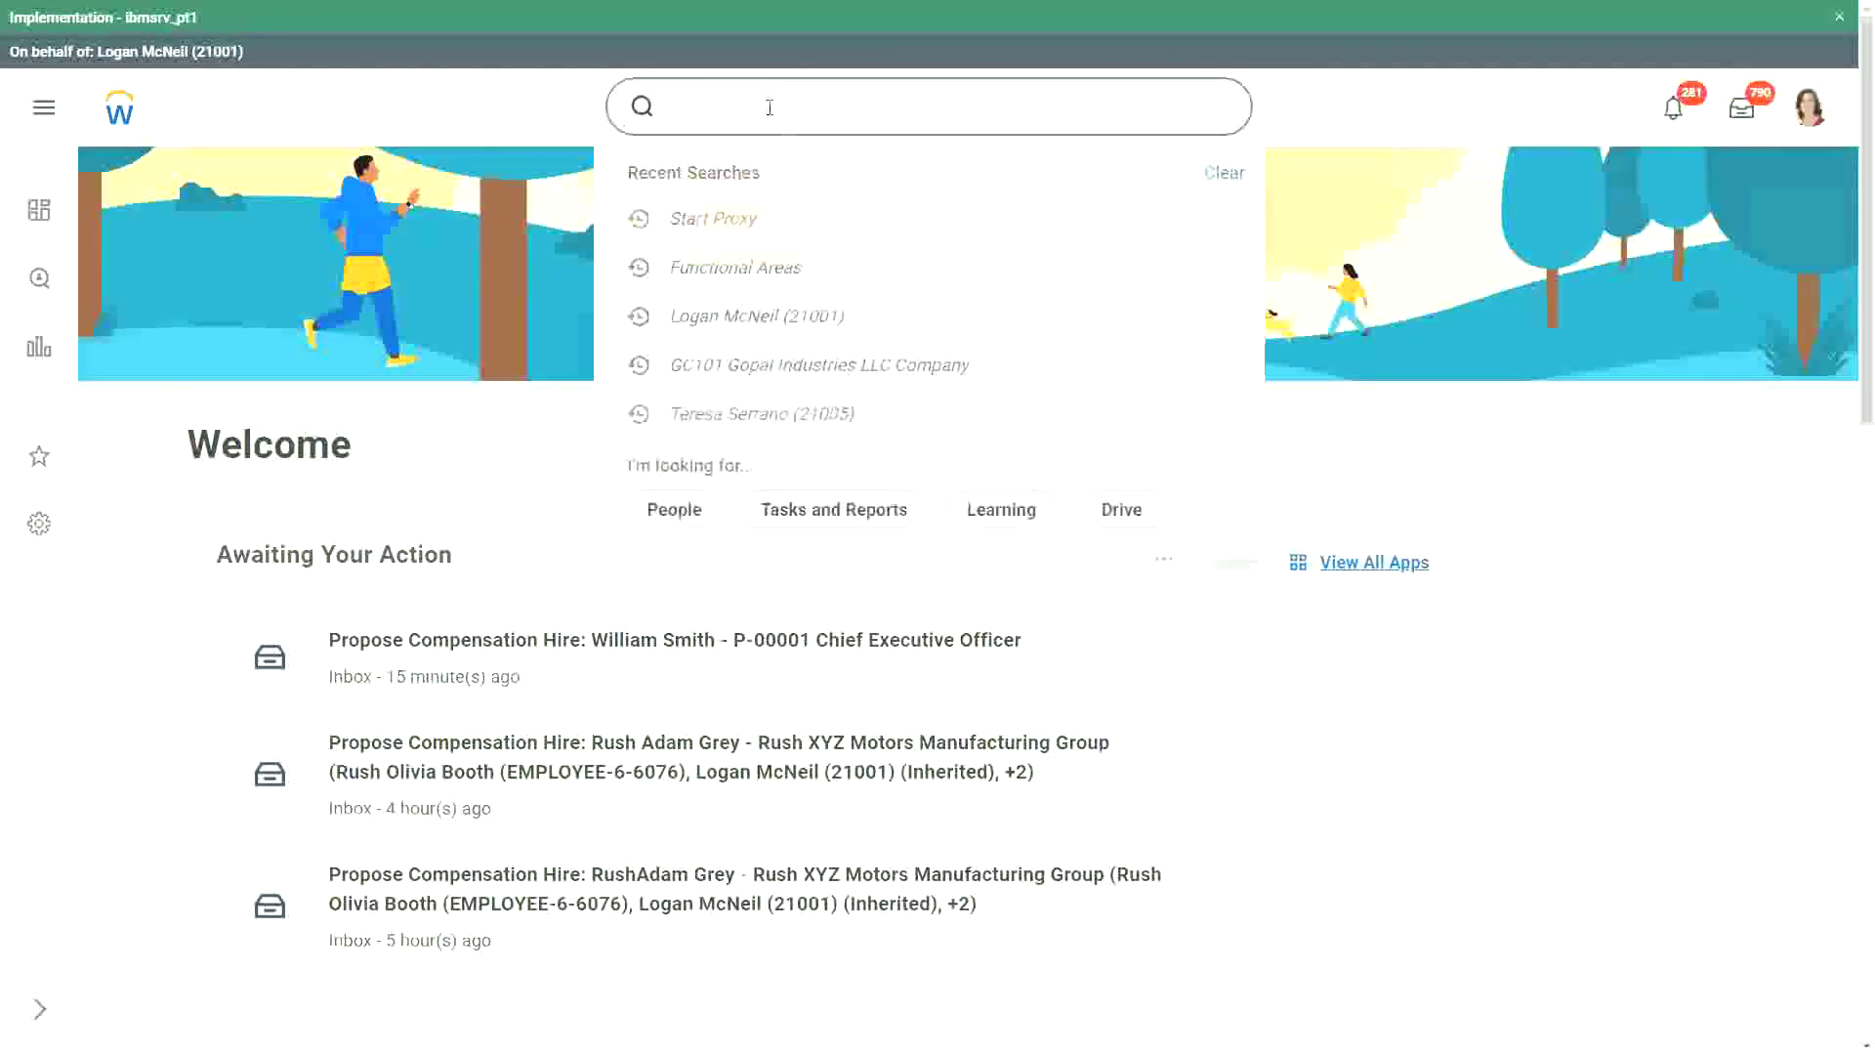
text(cre)
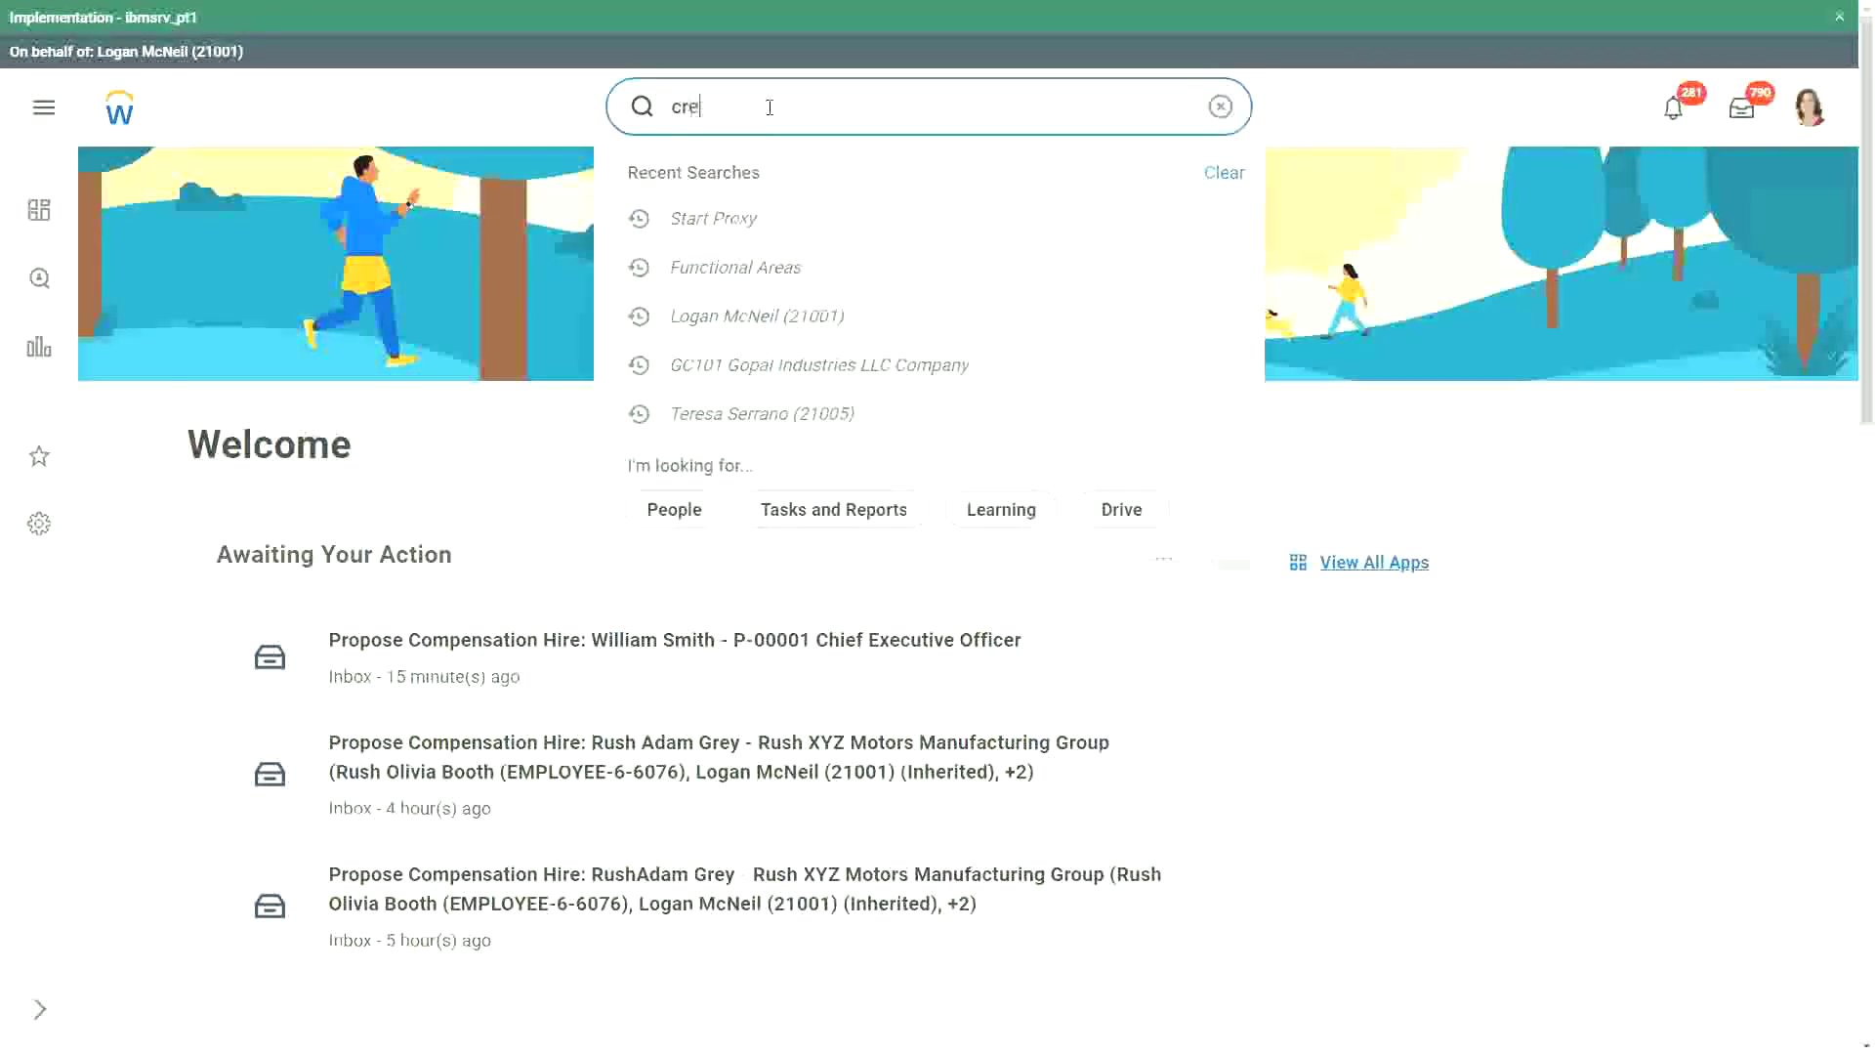
text( calc field)
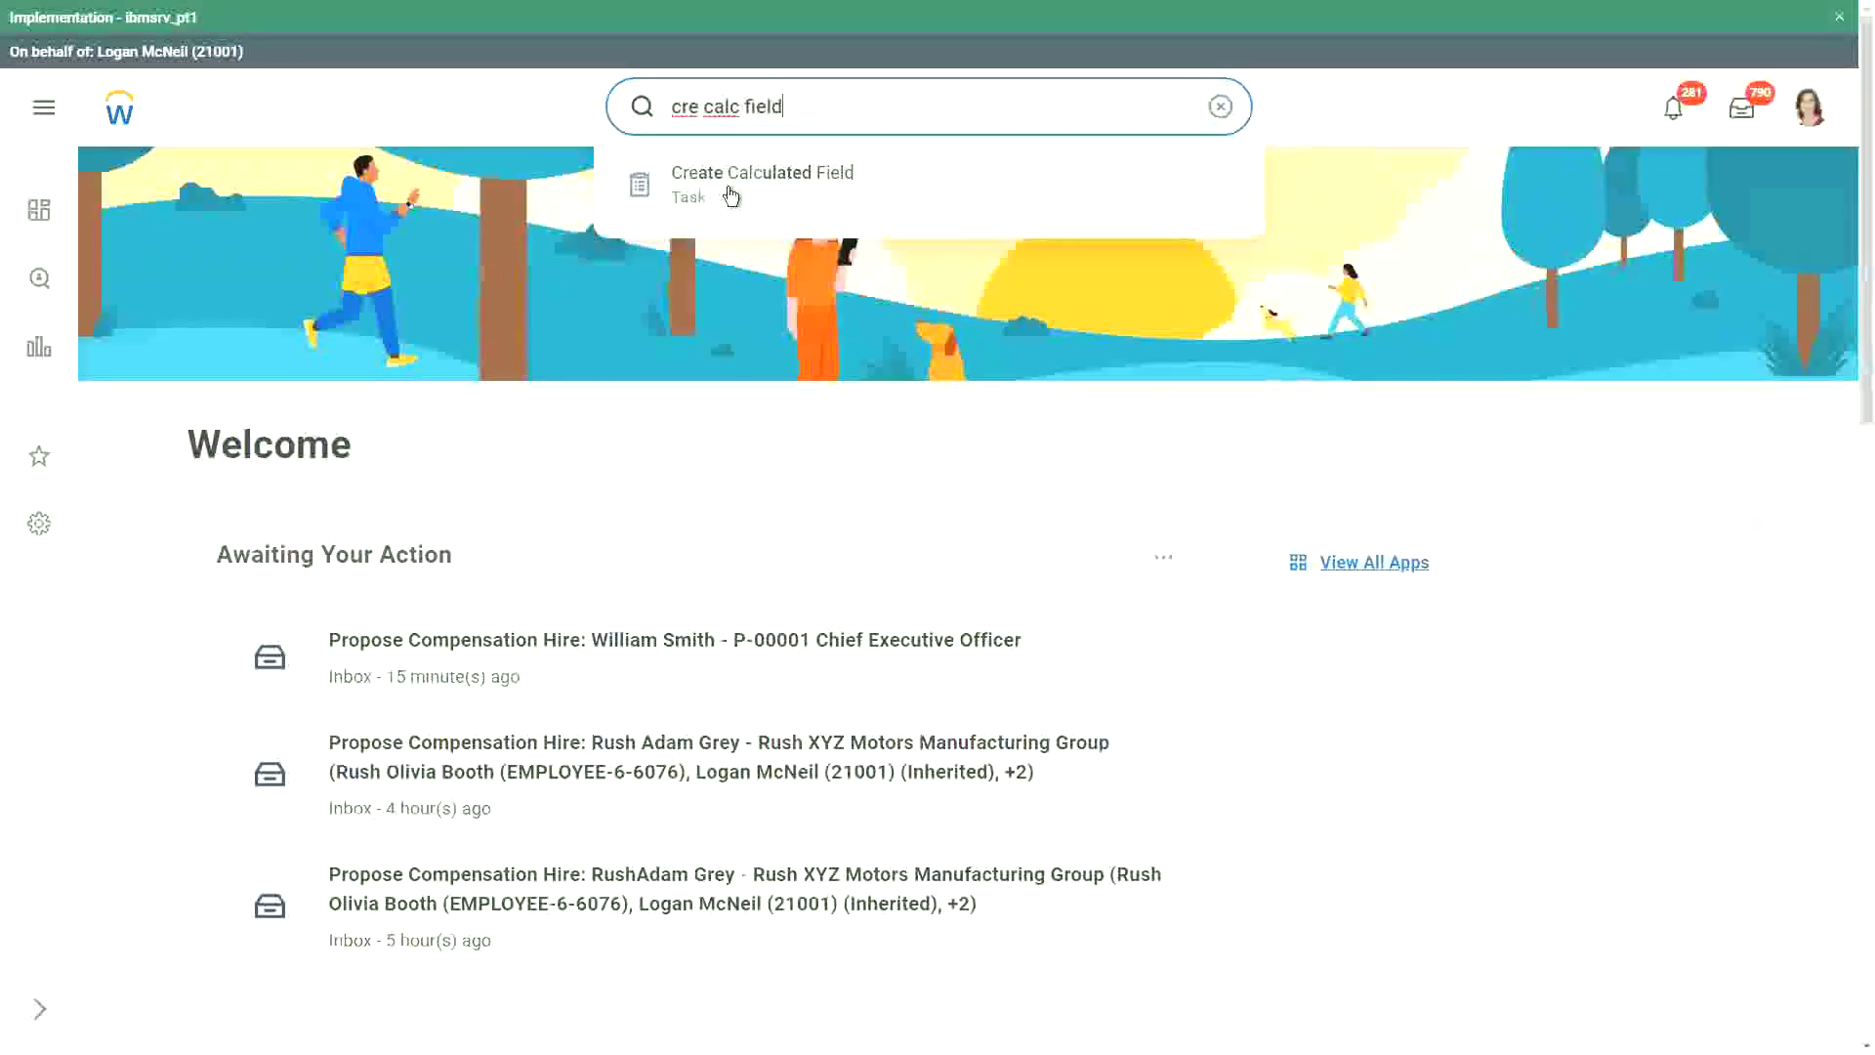
Set up calculated field CF-WW-Eval Exp-Test with business object Worker and function Evaluate Expression.
click(731, 190)
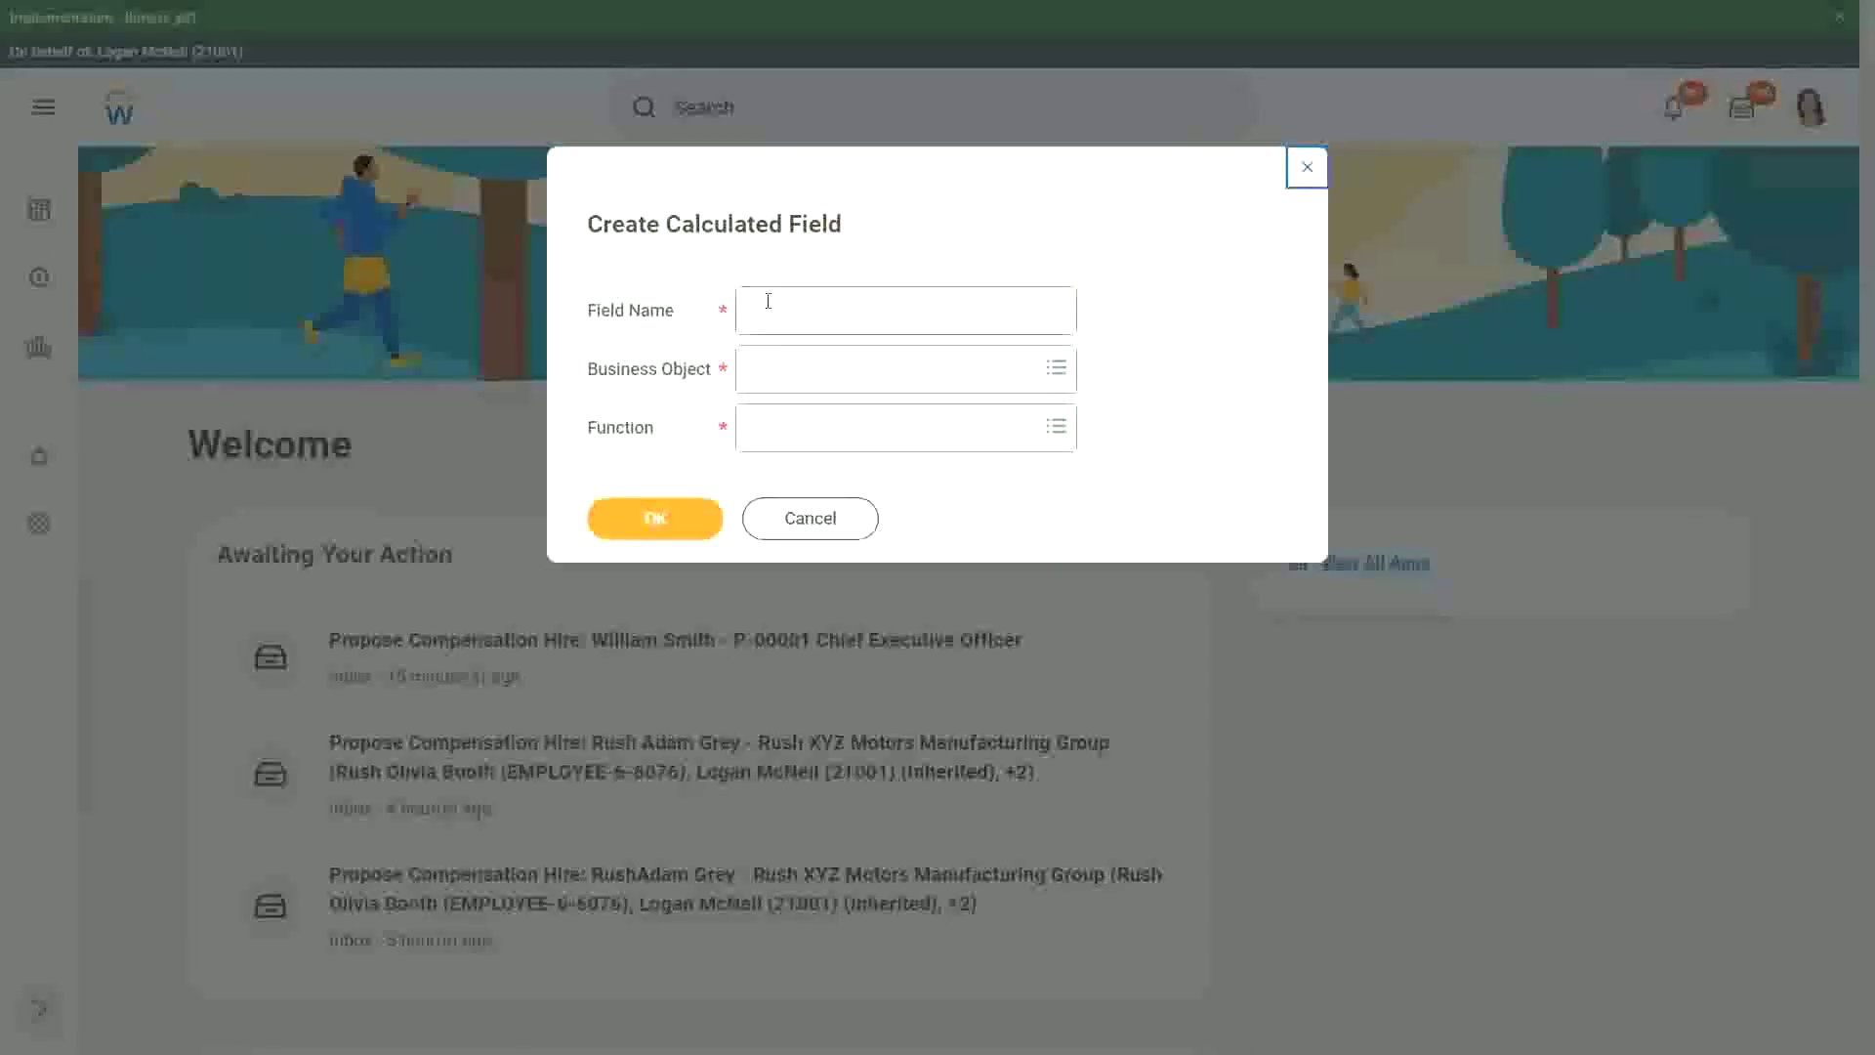
click(768, 302)
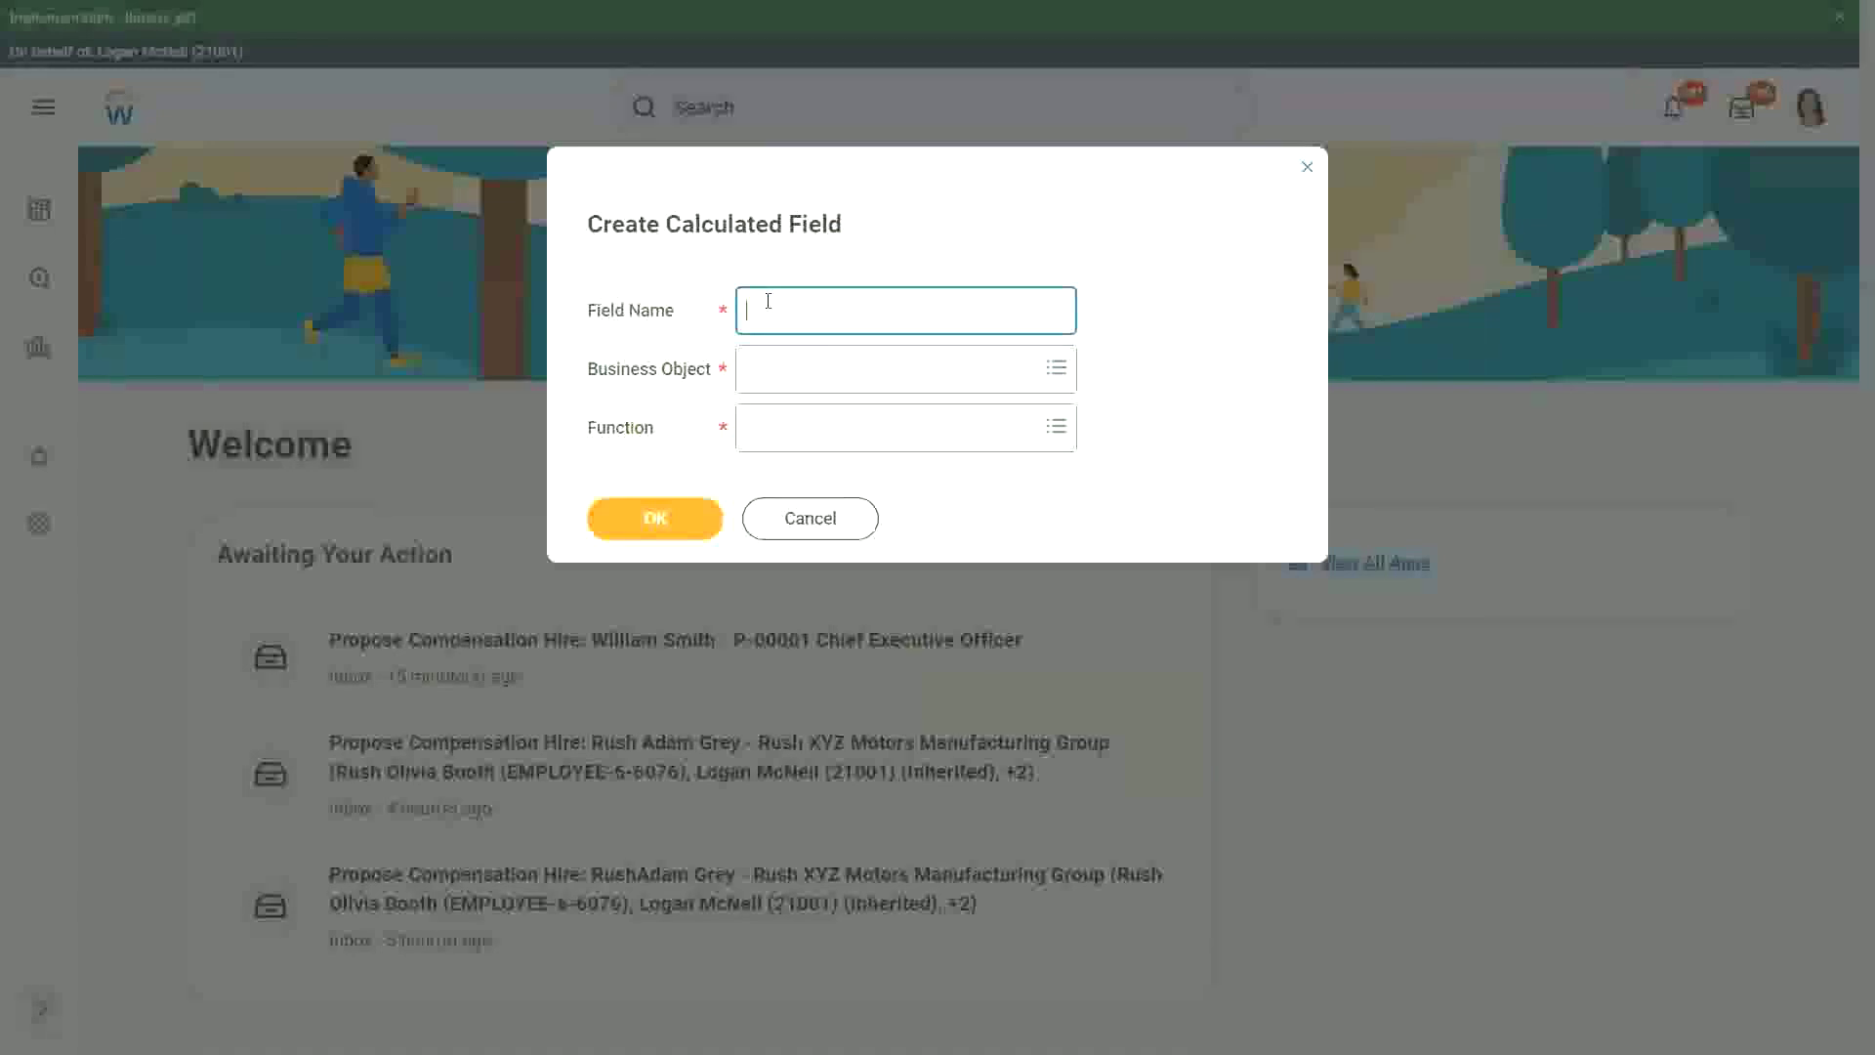
text(CF-WW-)
text(Eval E)
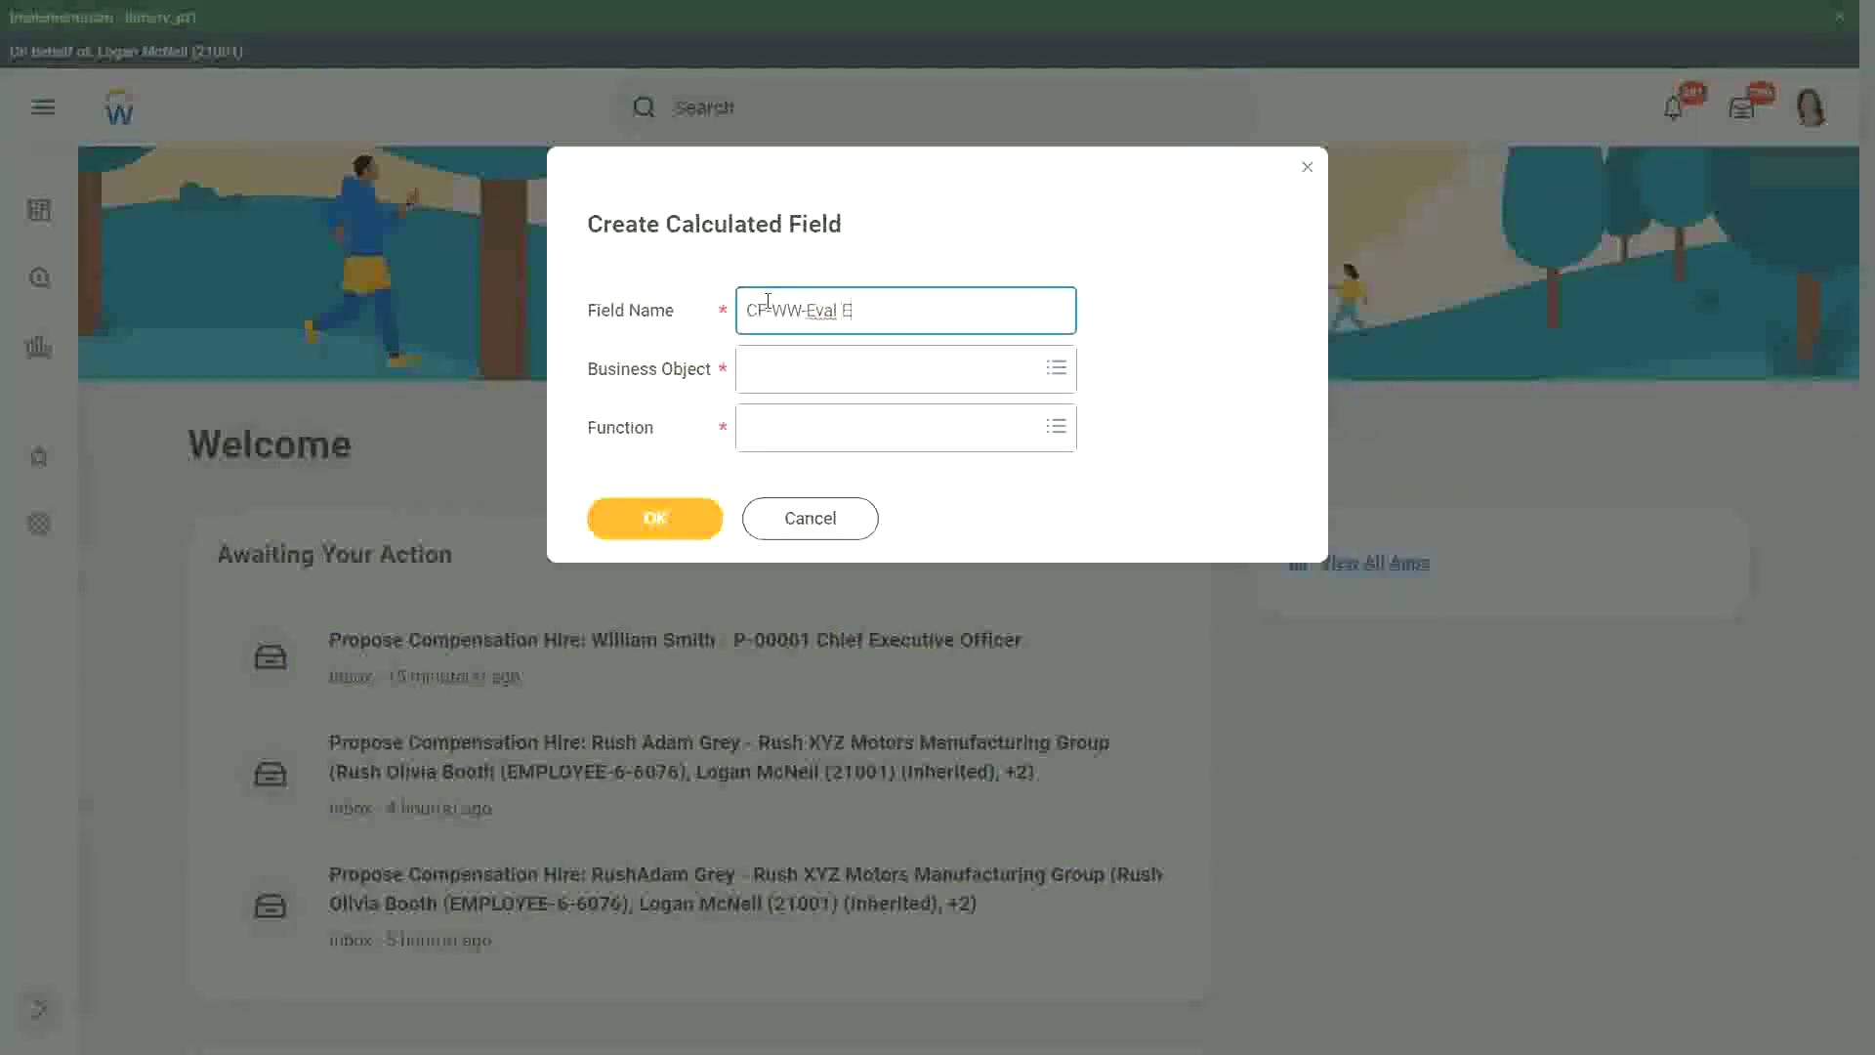
text(xp)
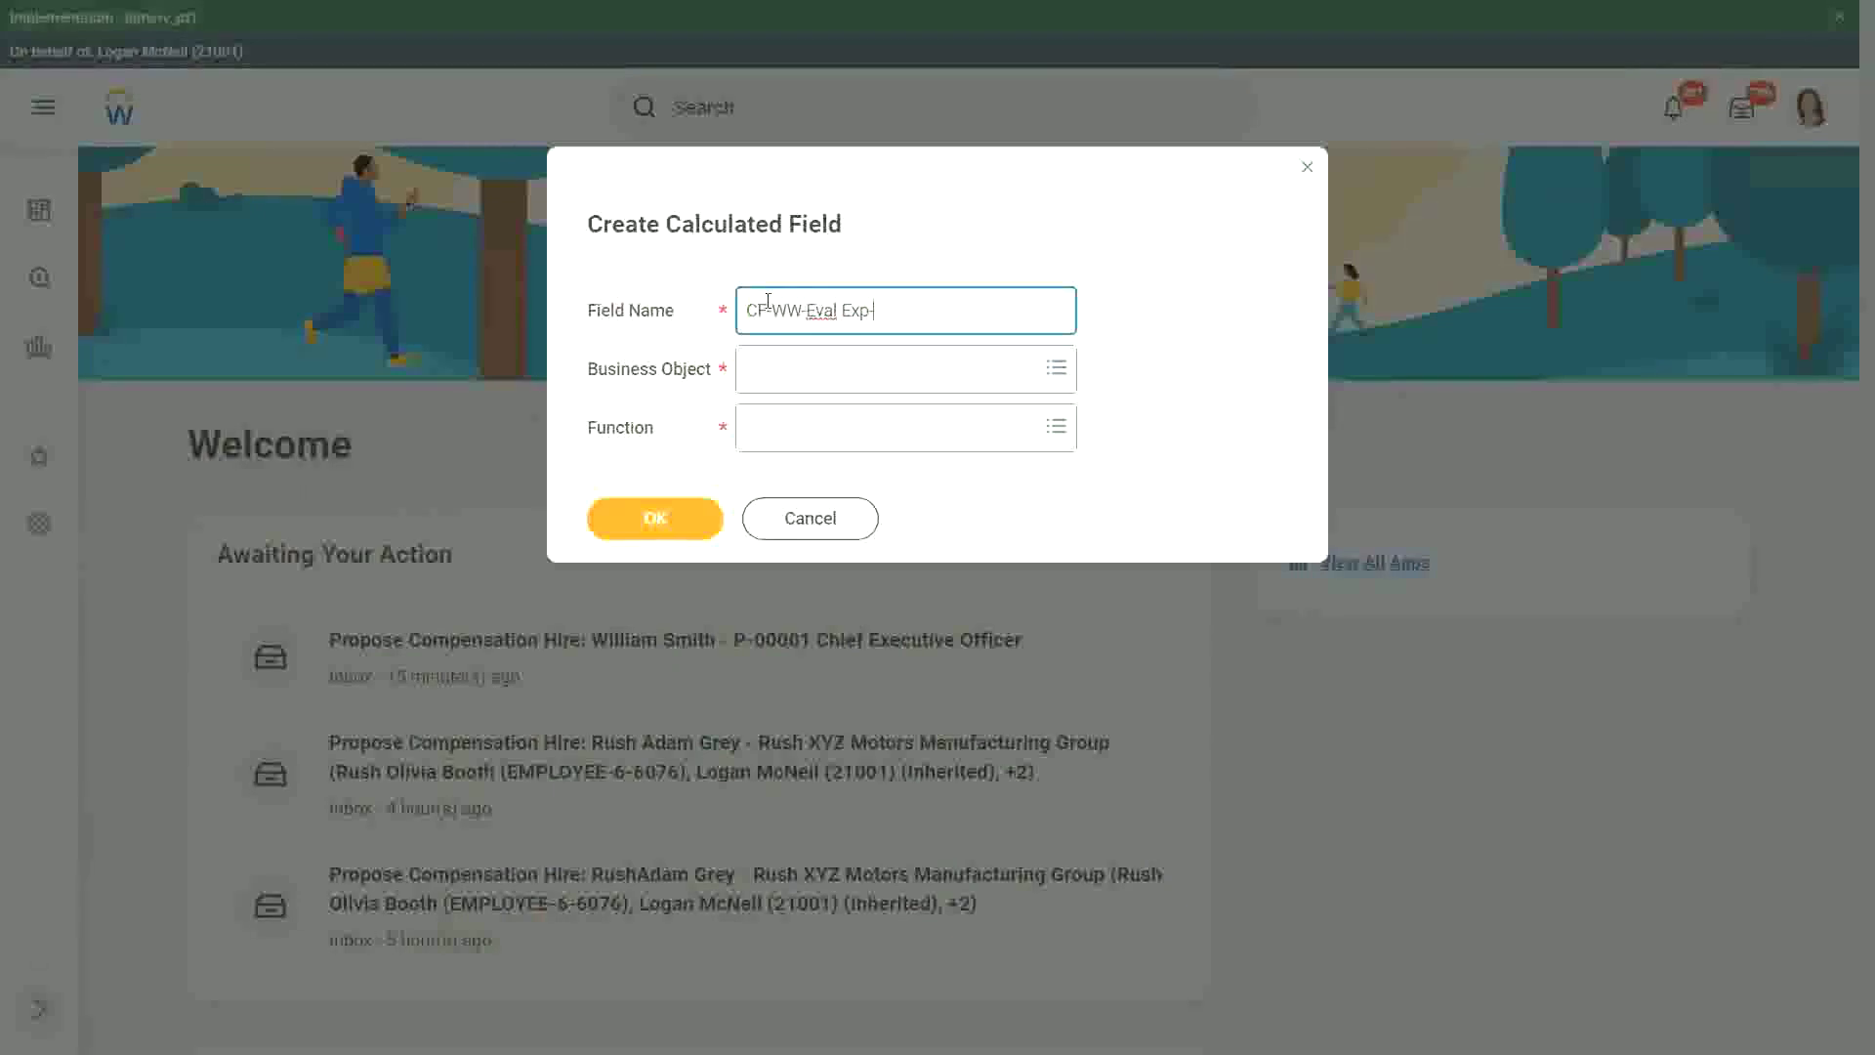
text(-Test)
key(Tab)
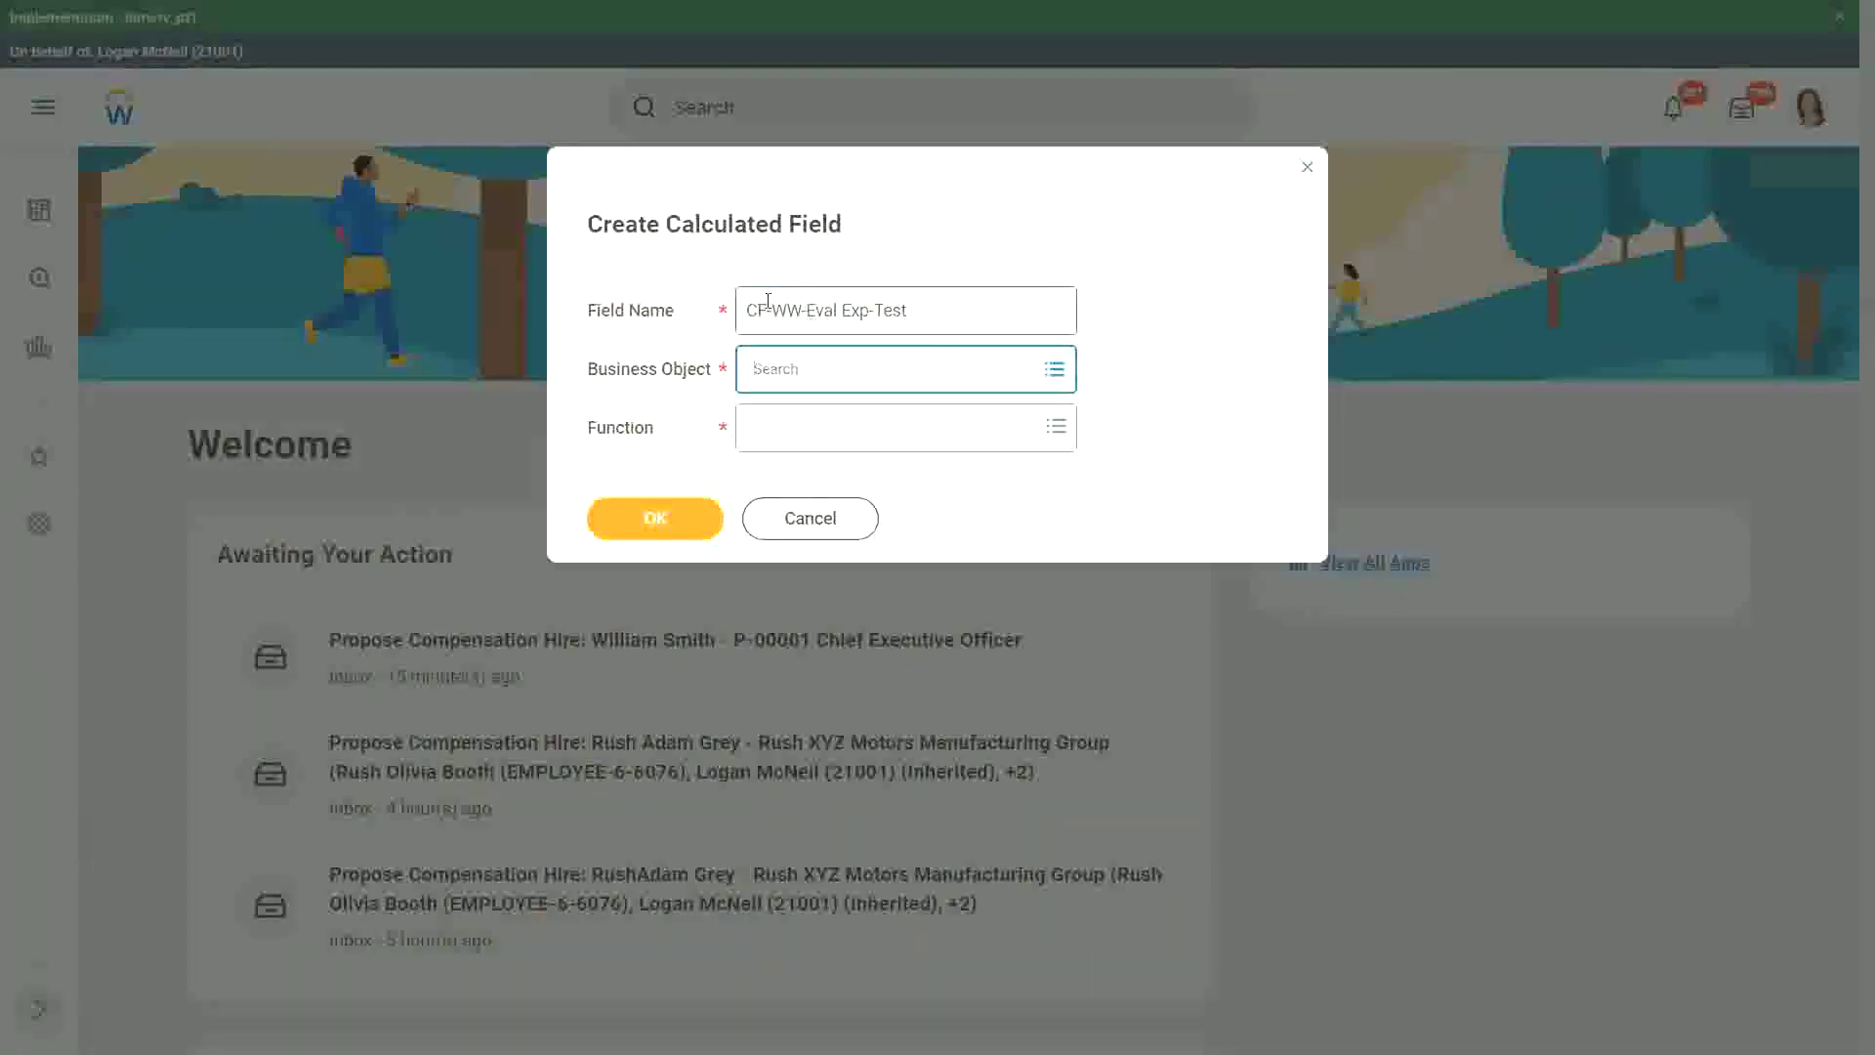
text(worker)
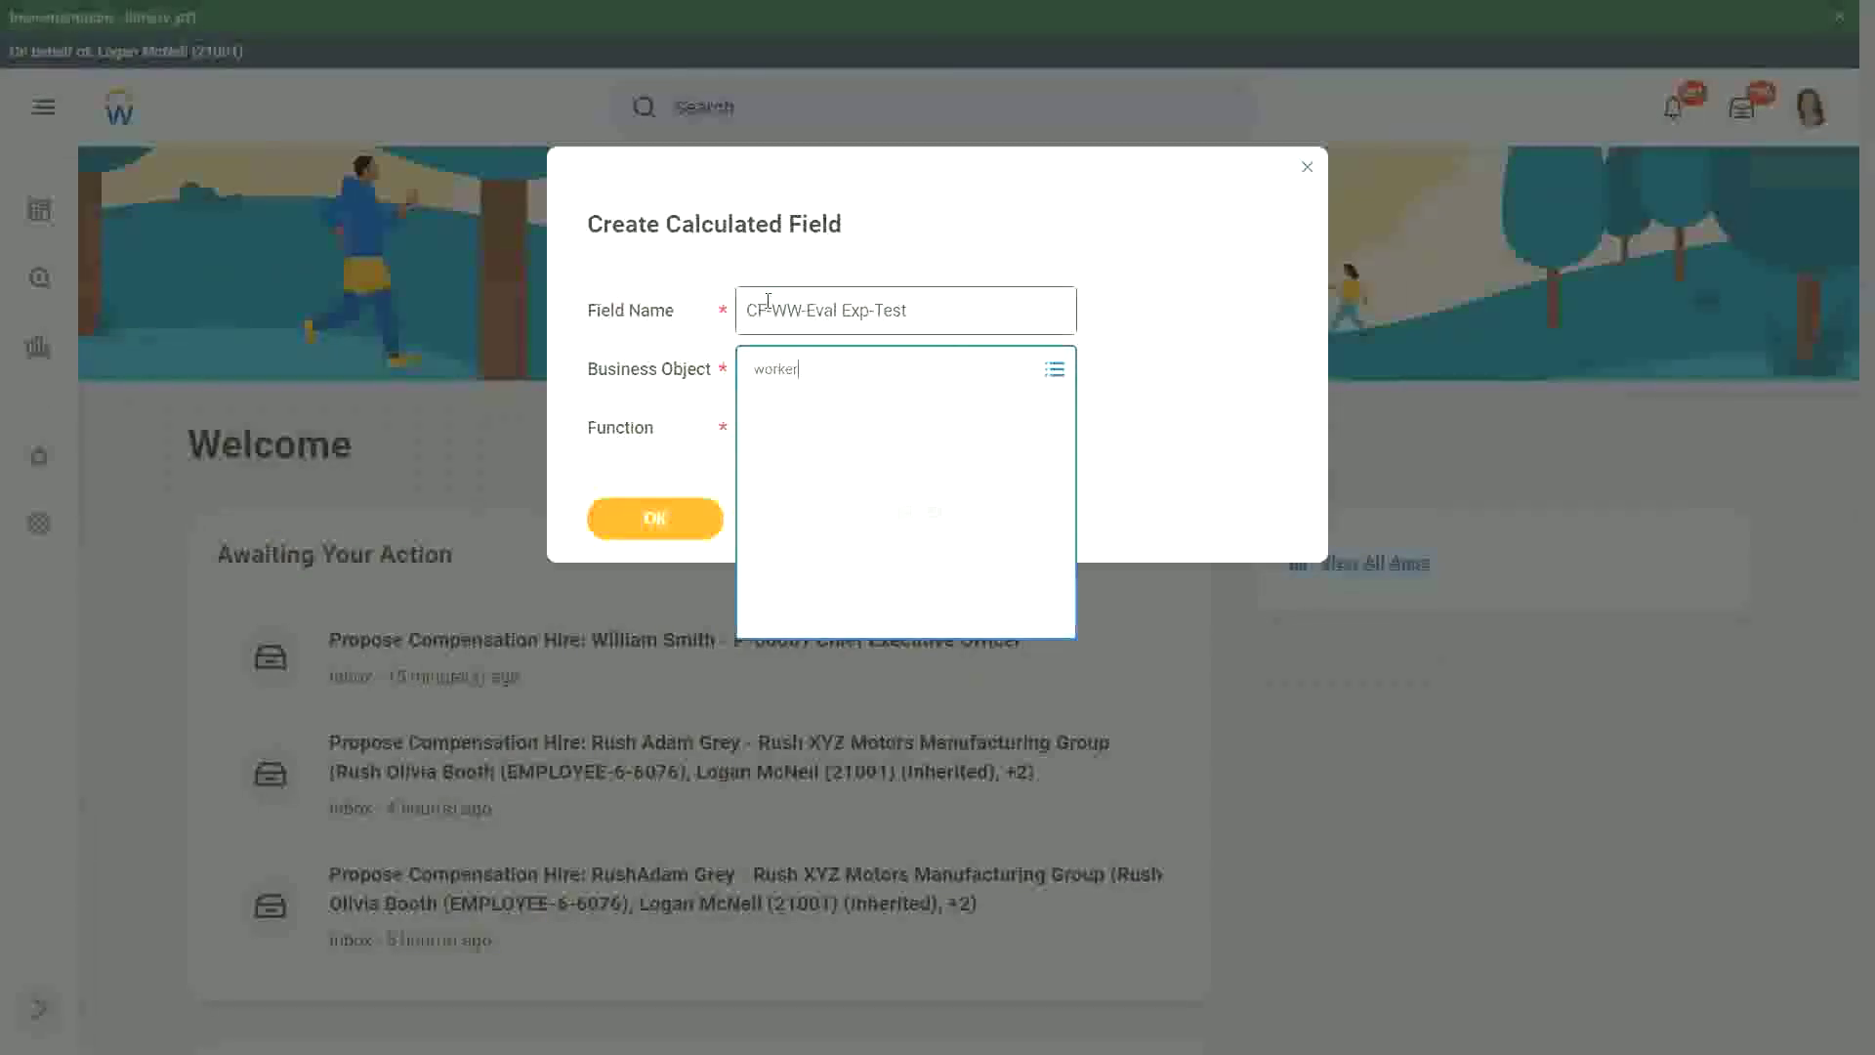
key(Return)
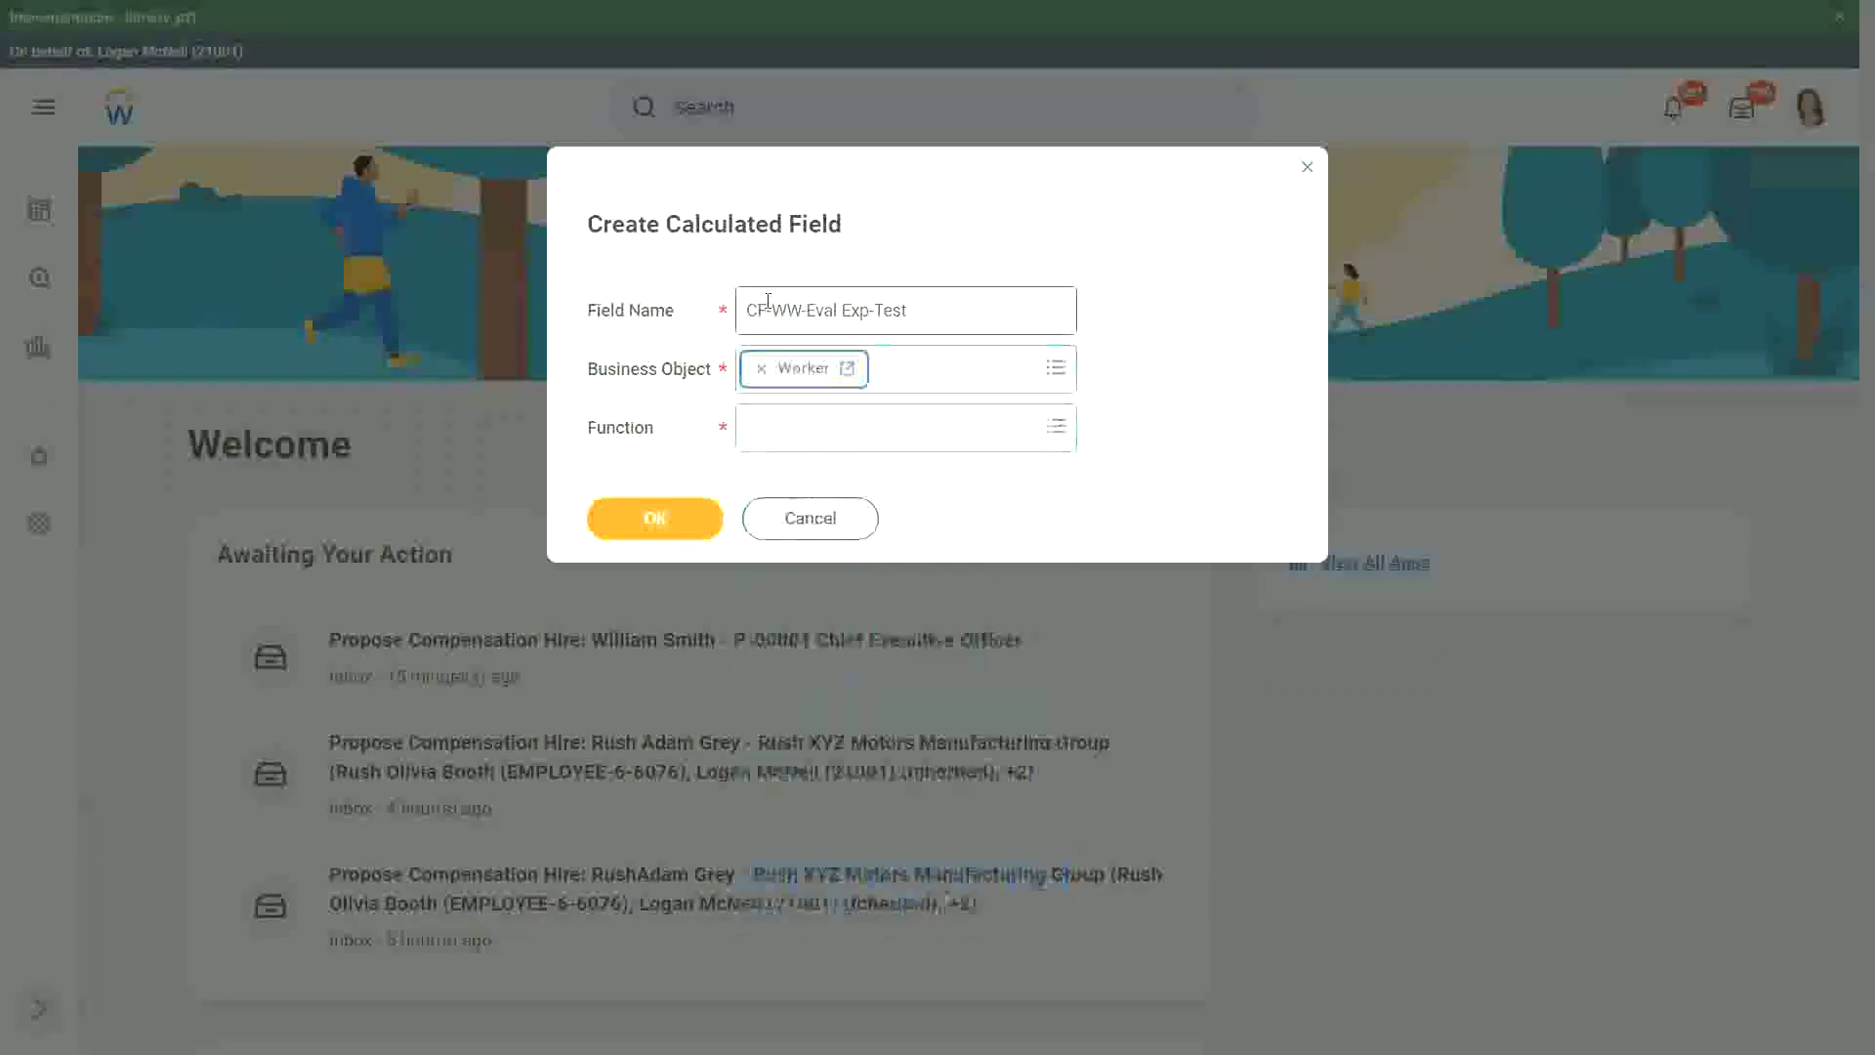
key(Tab)
text(eval exp)
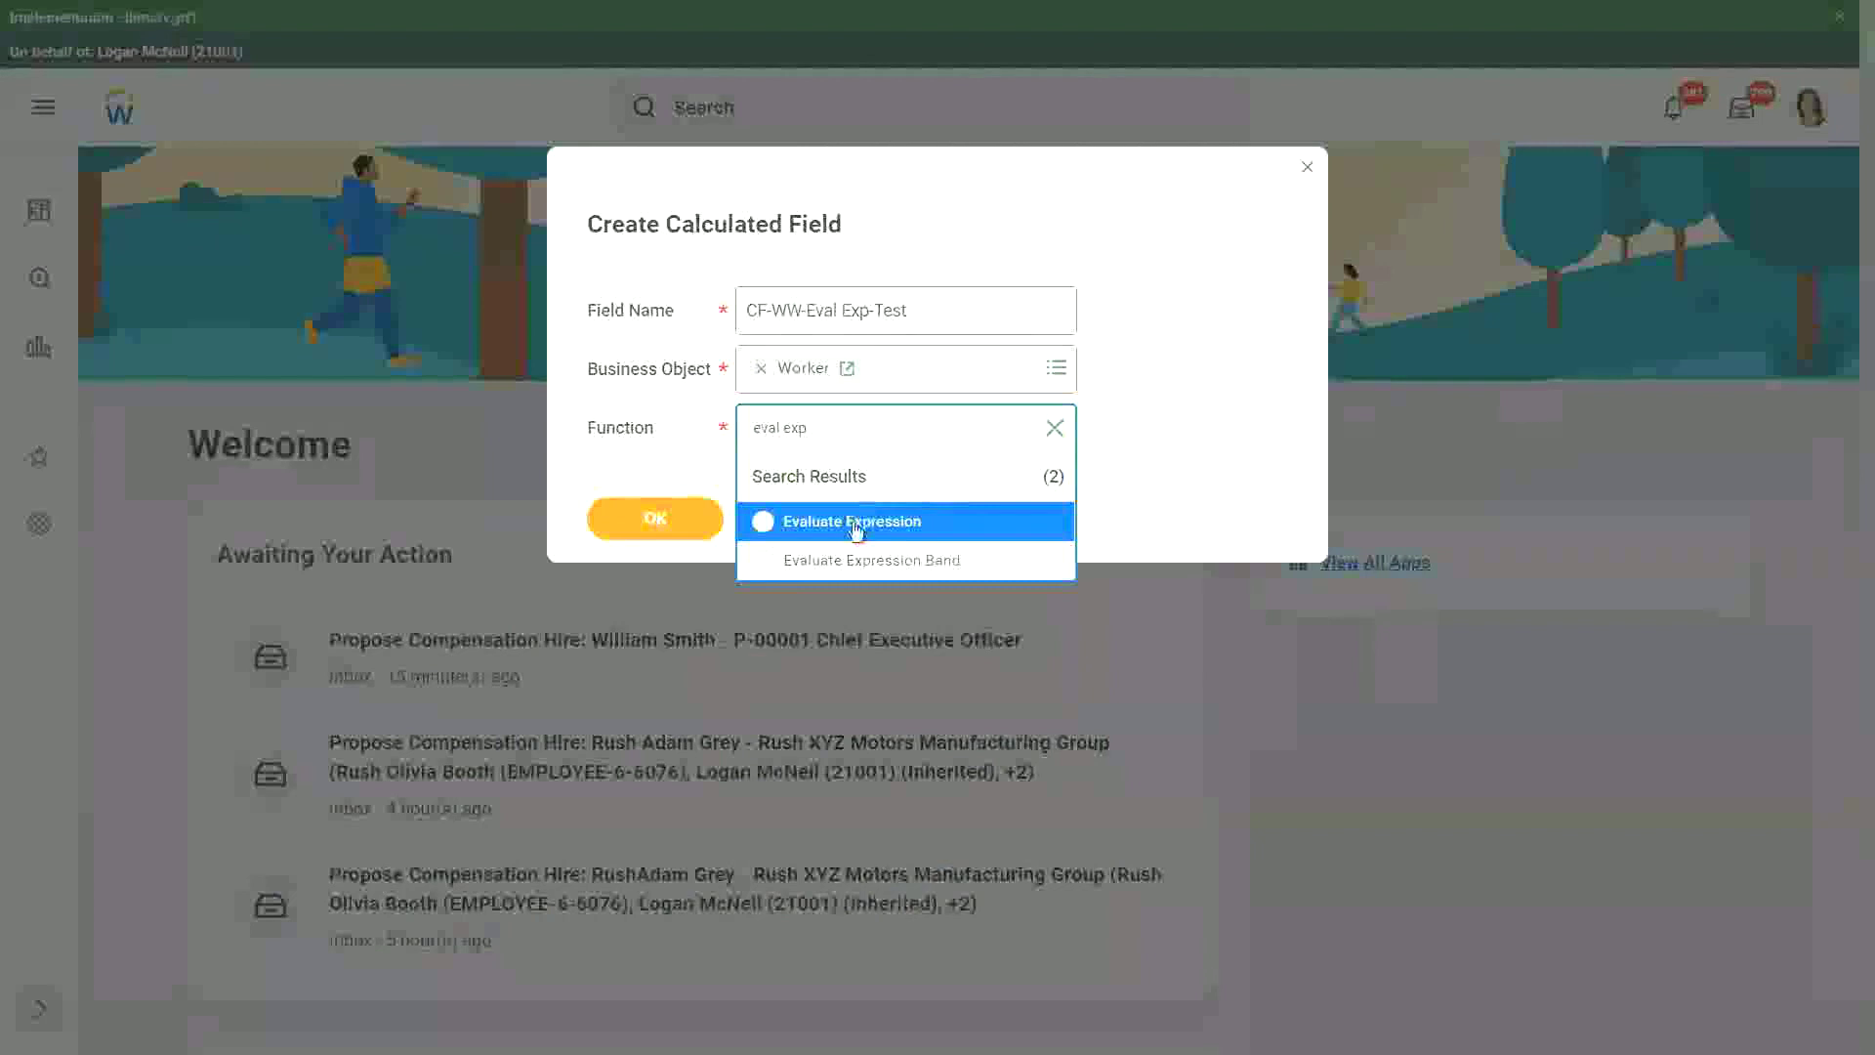
click(860, 525)
Confirm the setup to load the Evaluate Expression form and select the first condition row.
click(662, 518)
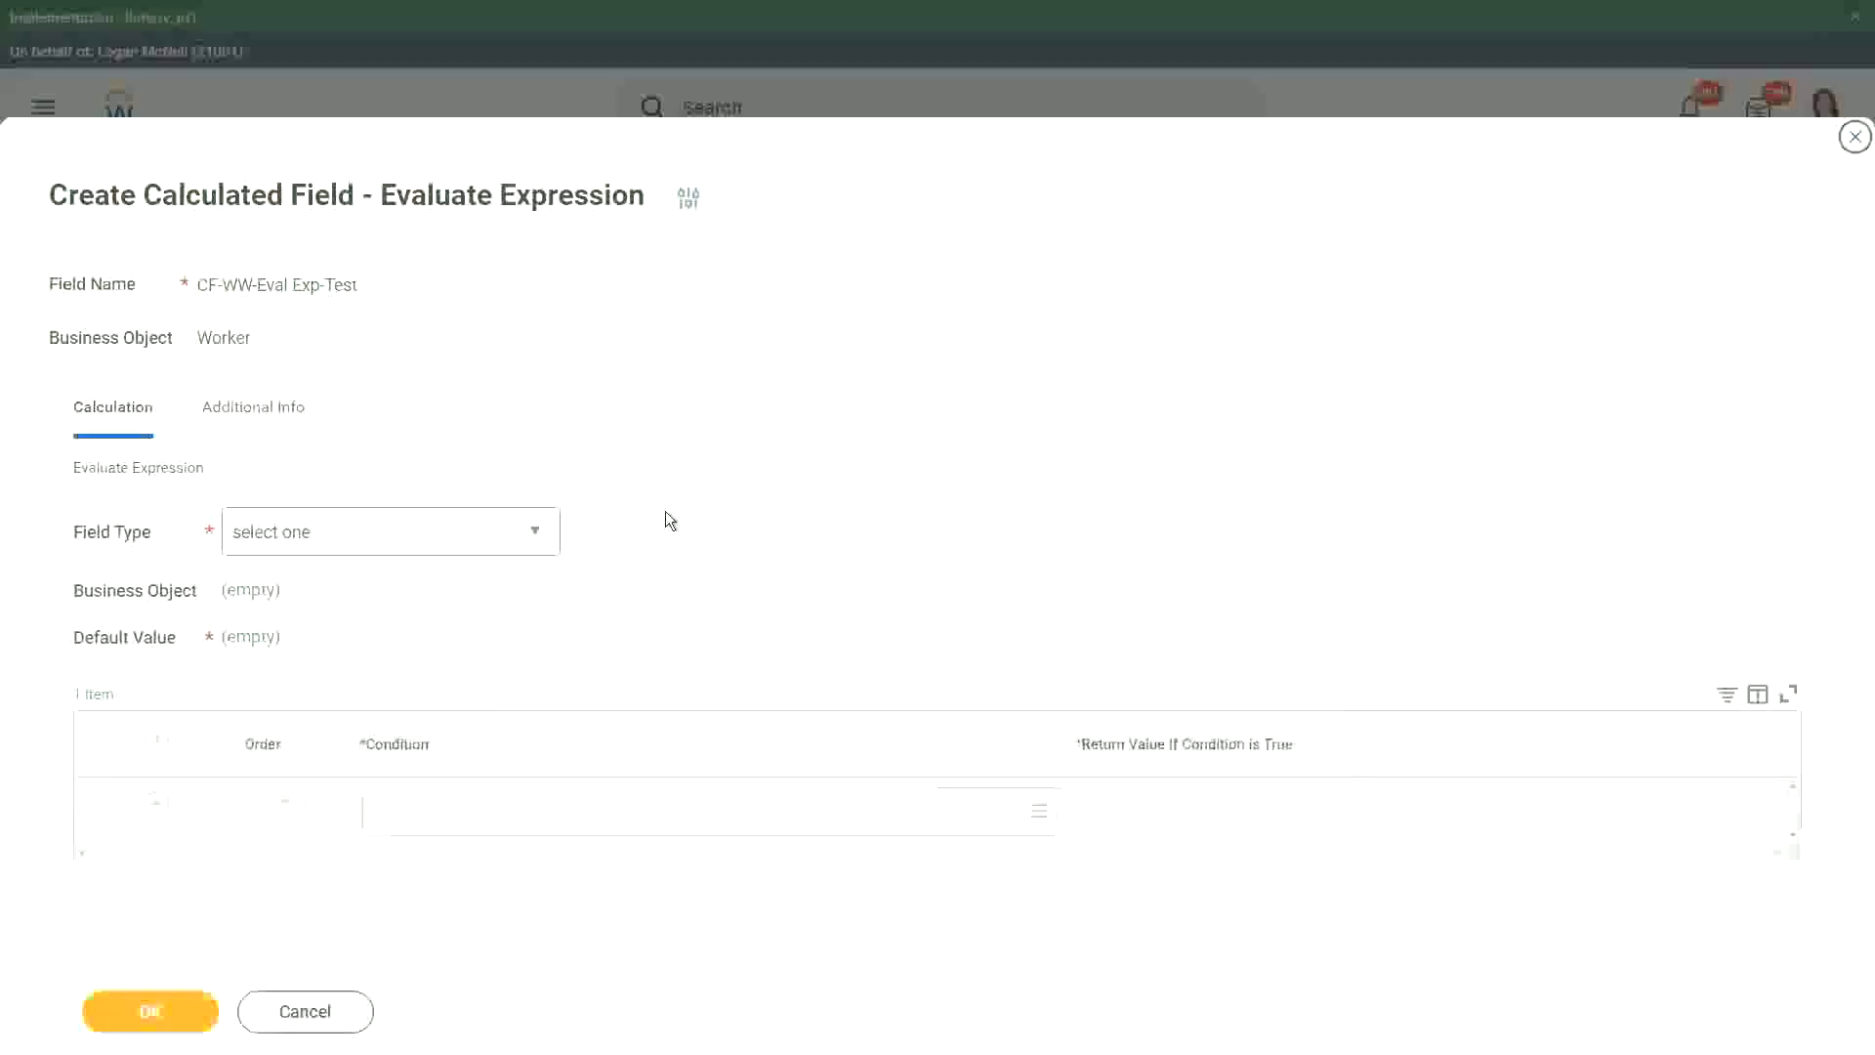
click(542, 804)
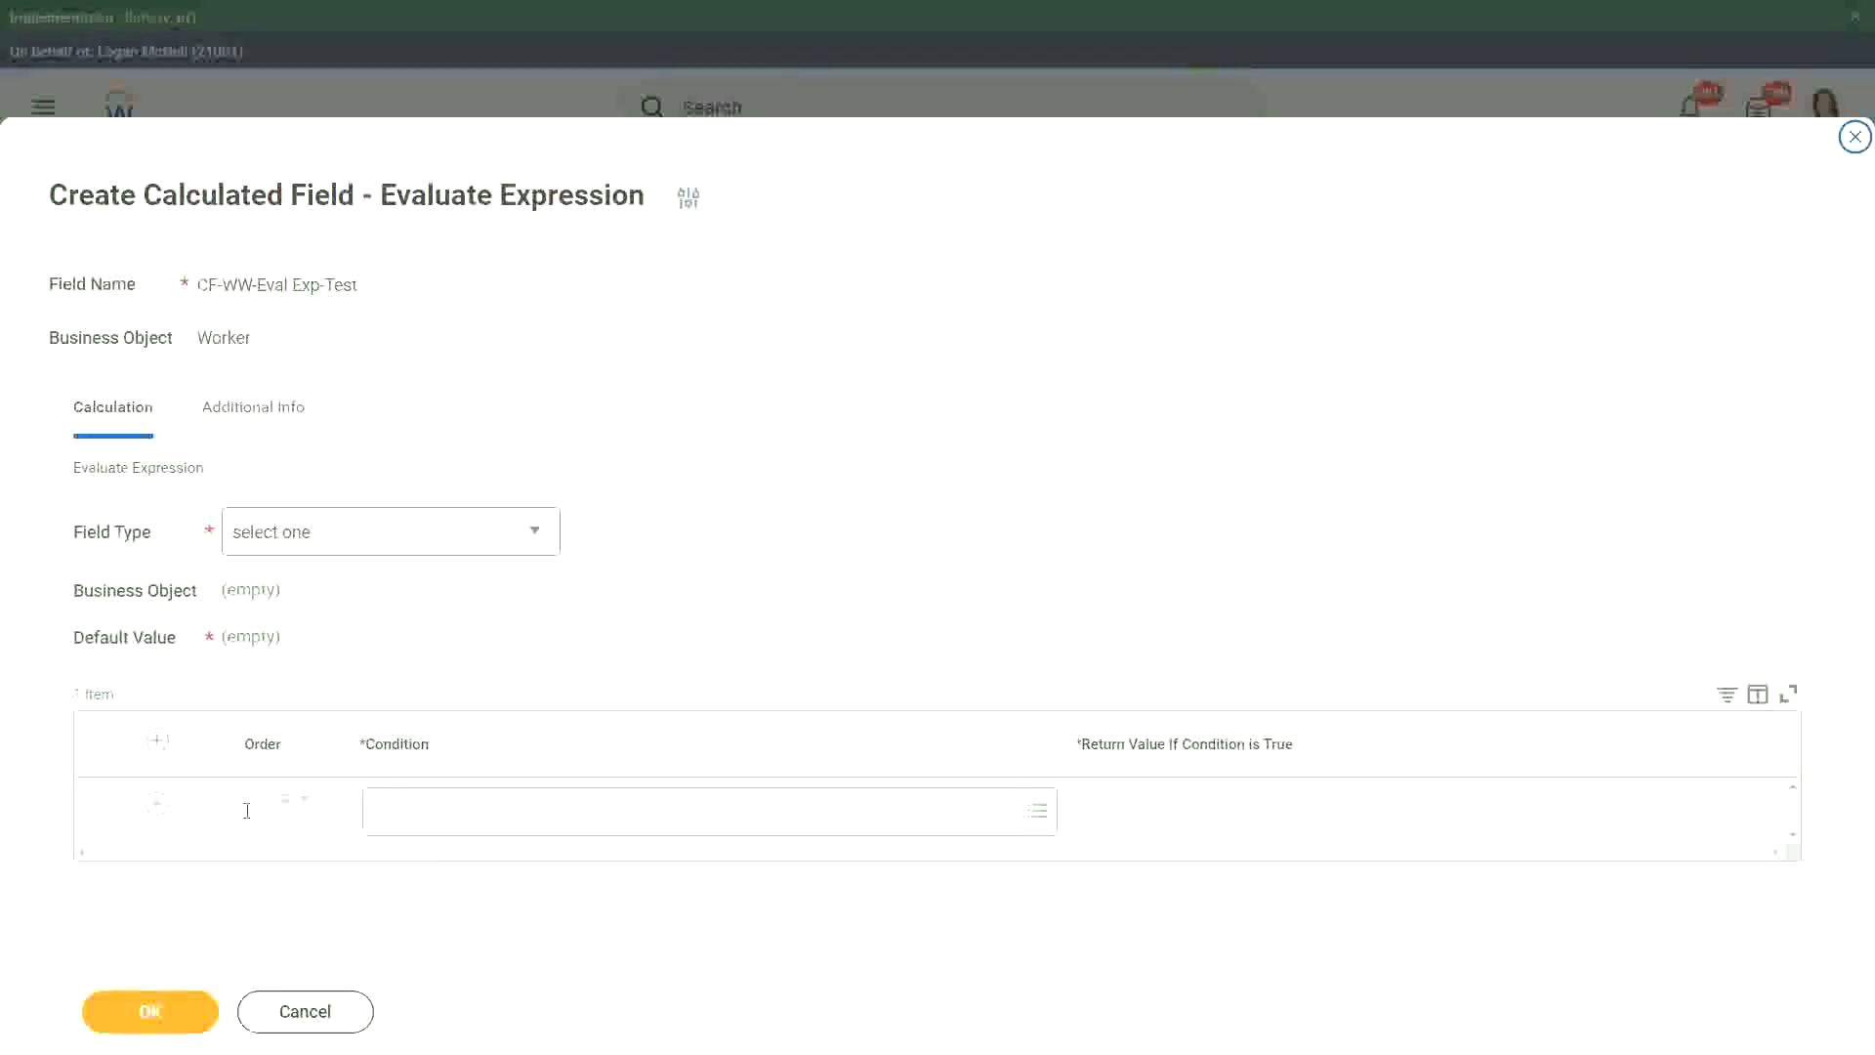
click(426, 806)
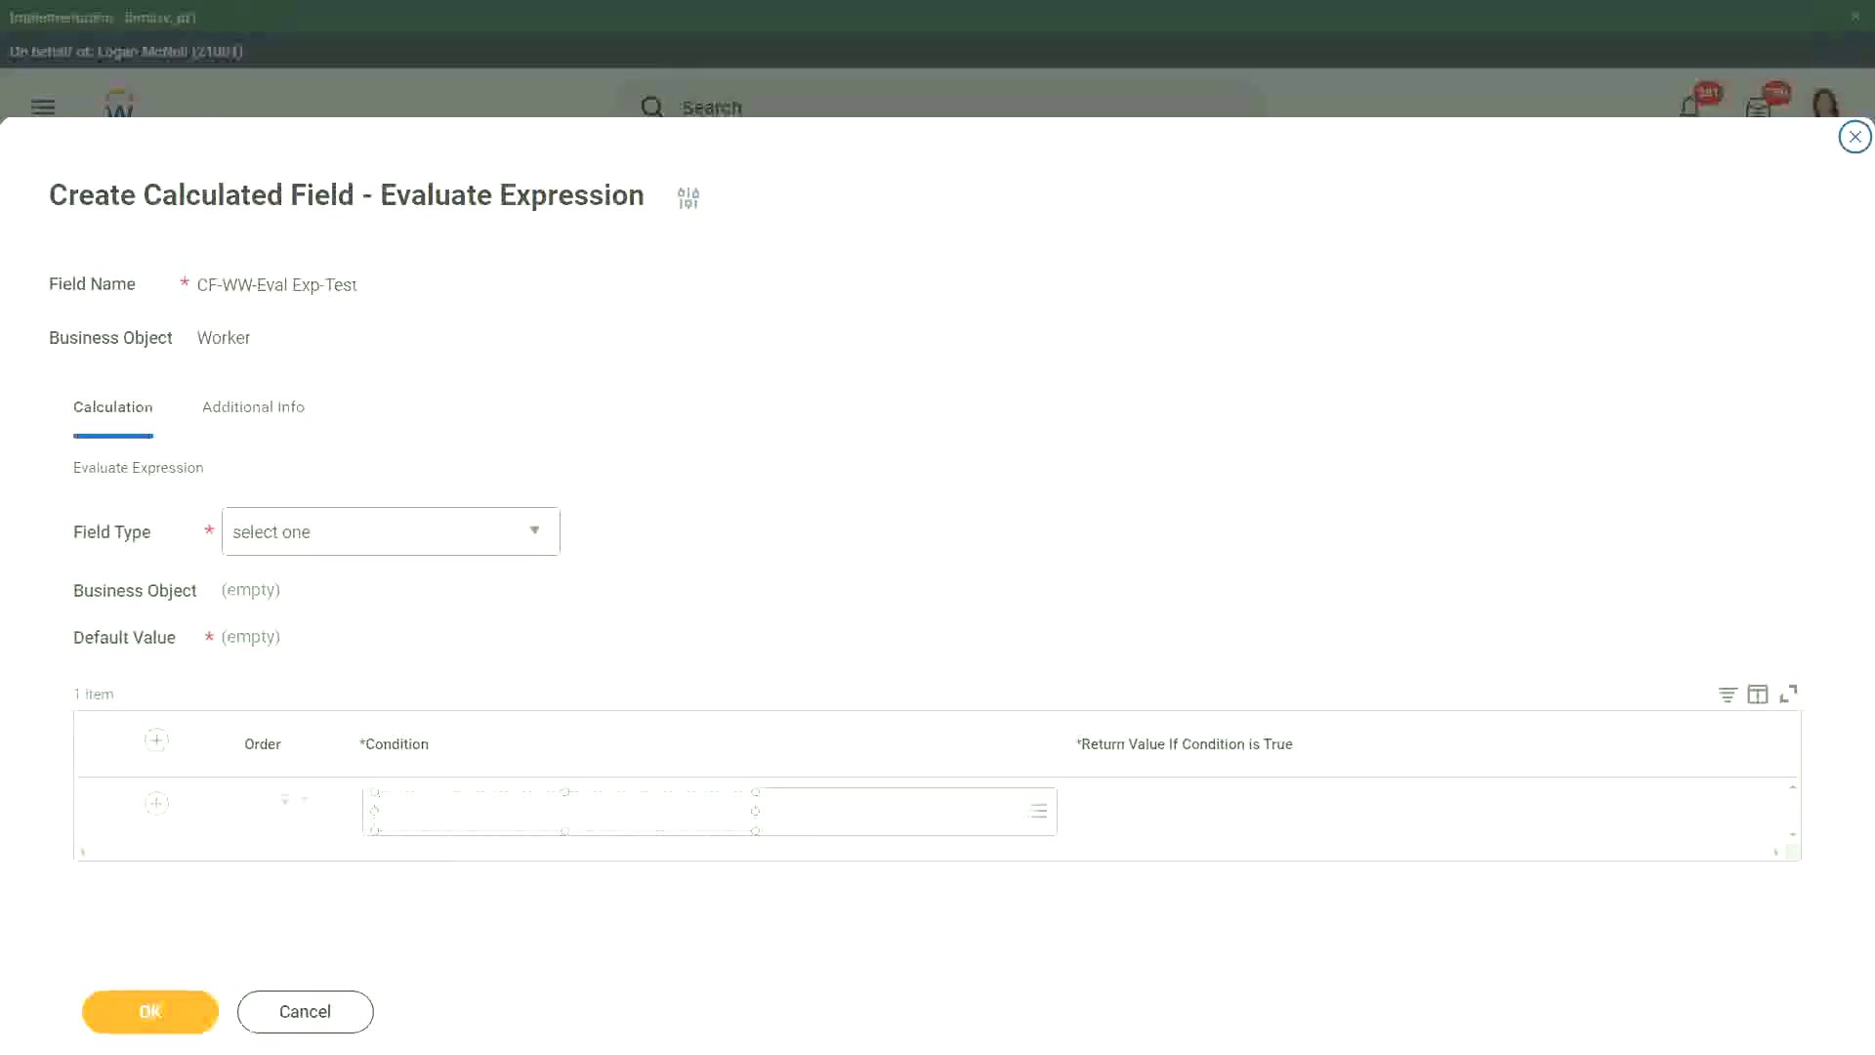
text(Boolean )
text(or a T)
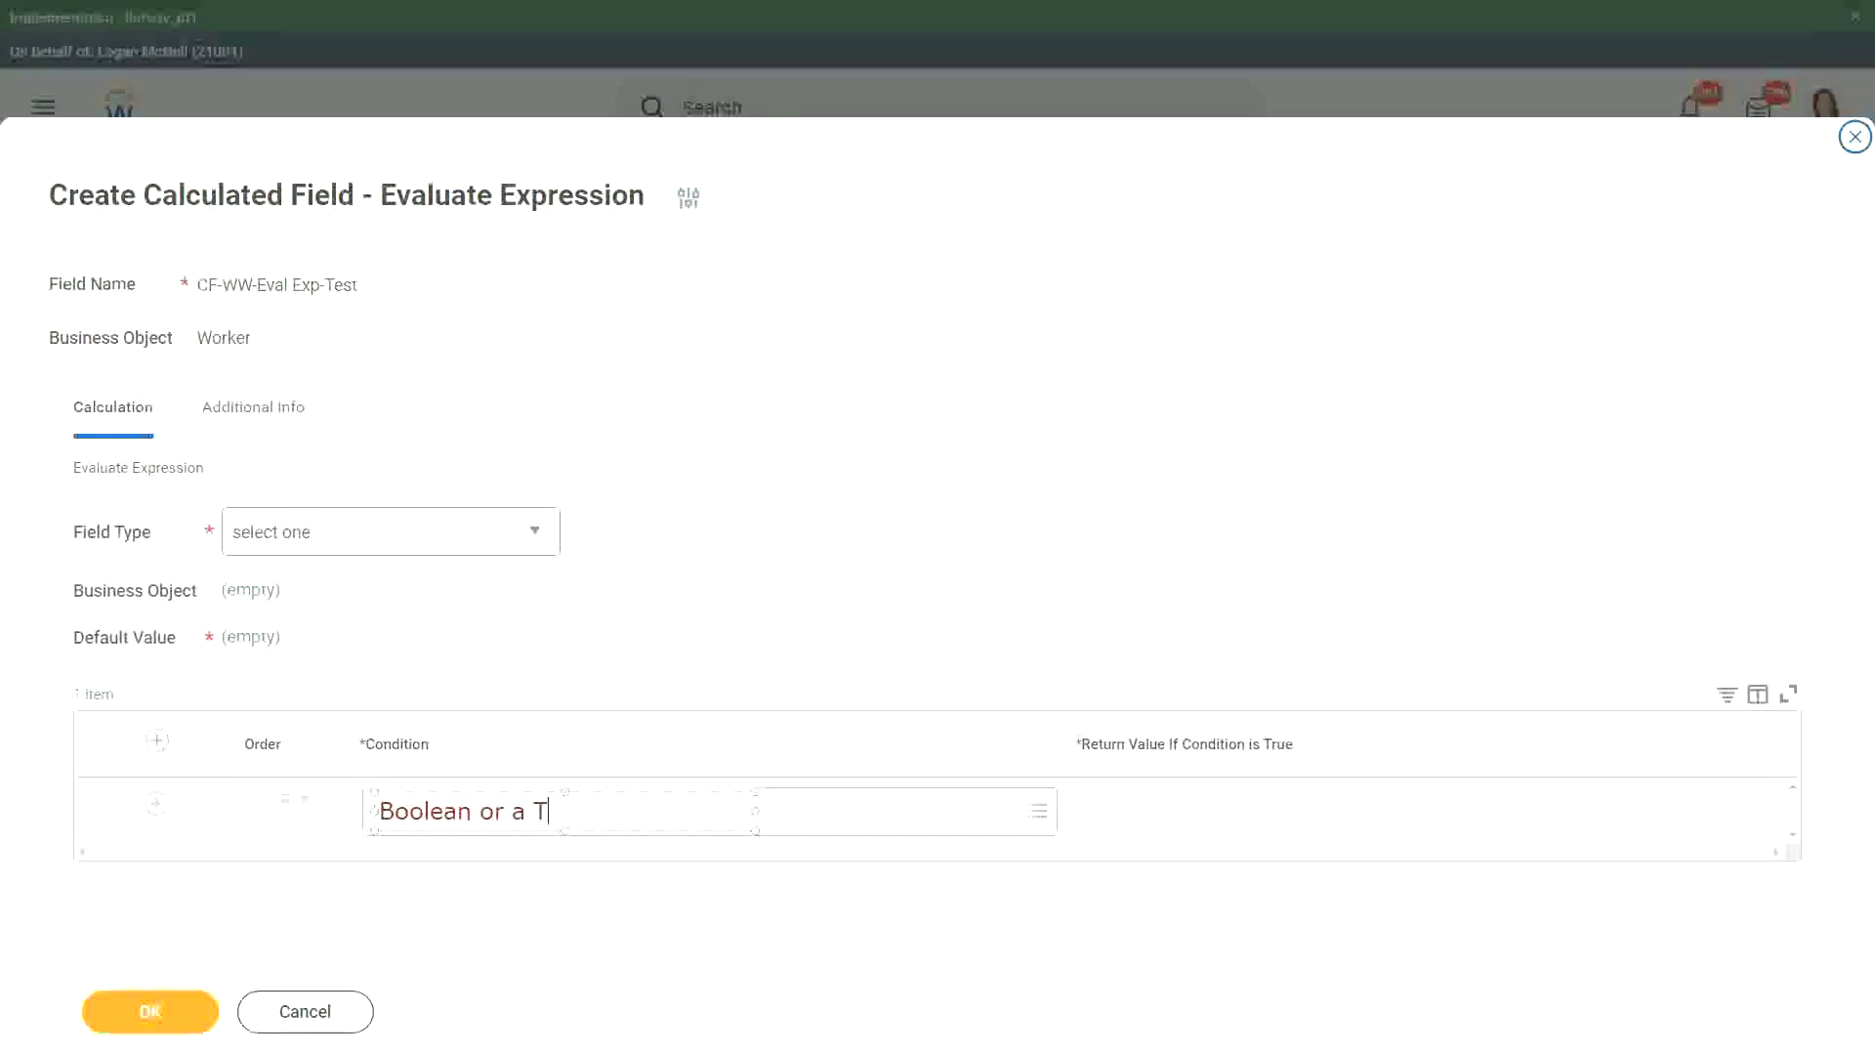
text(/F field)
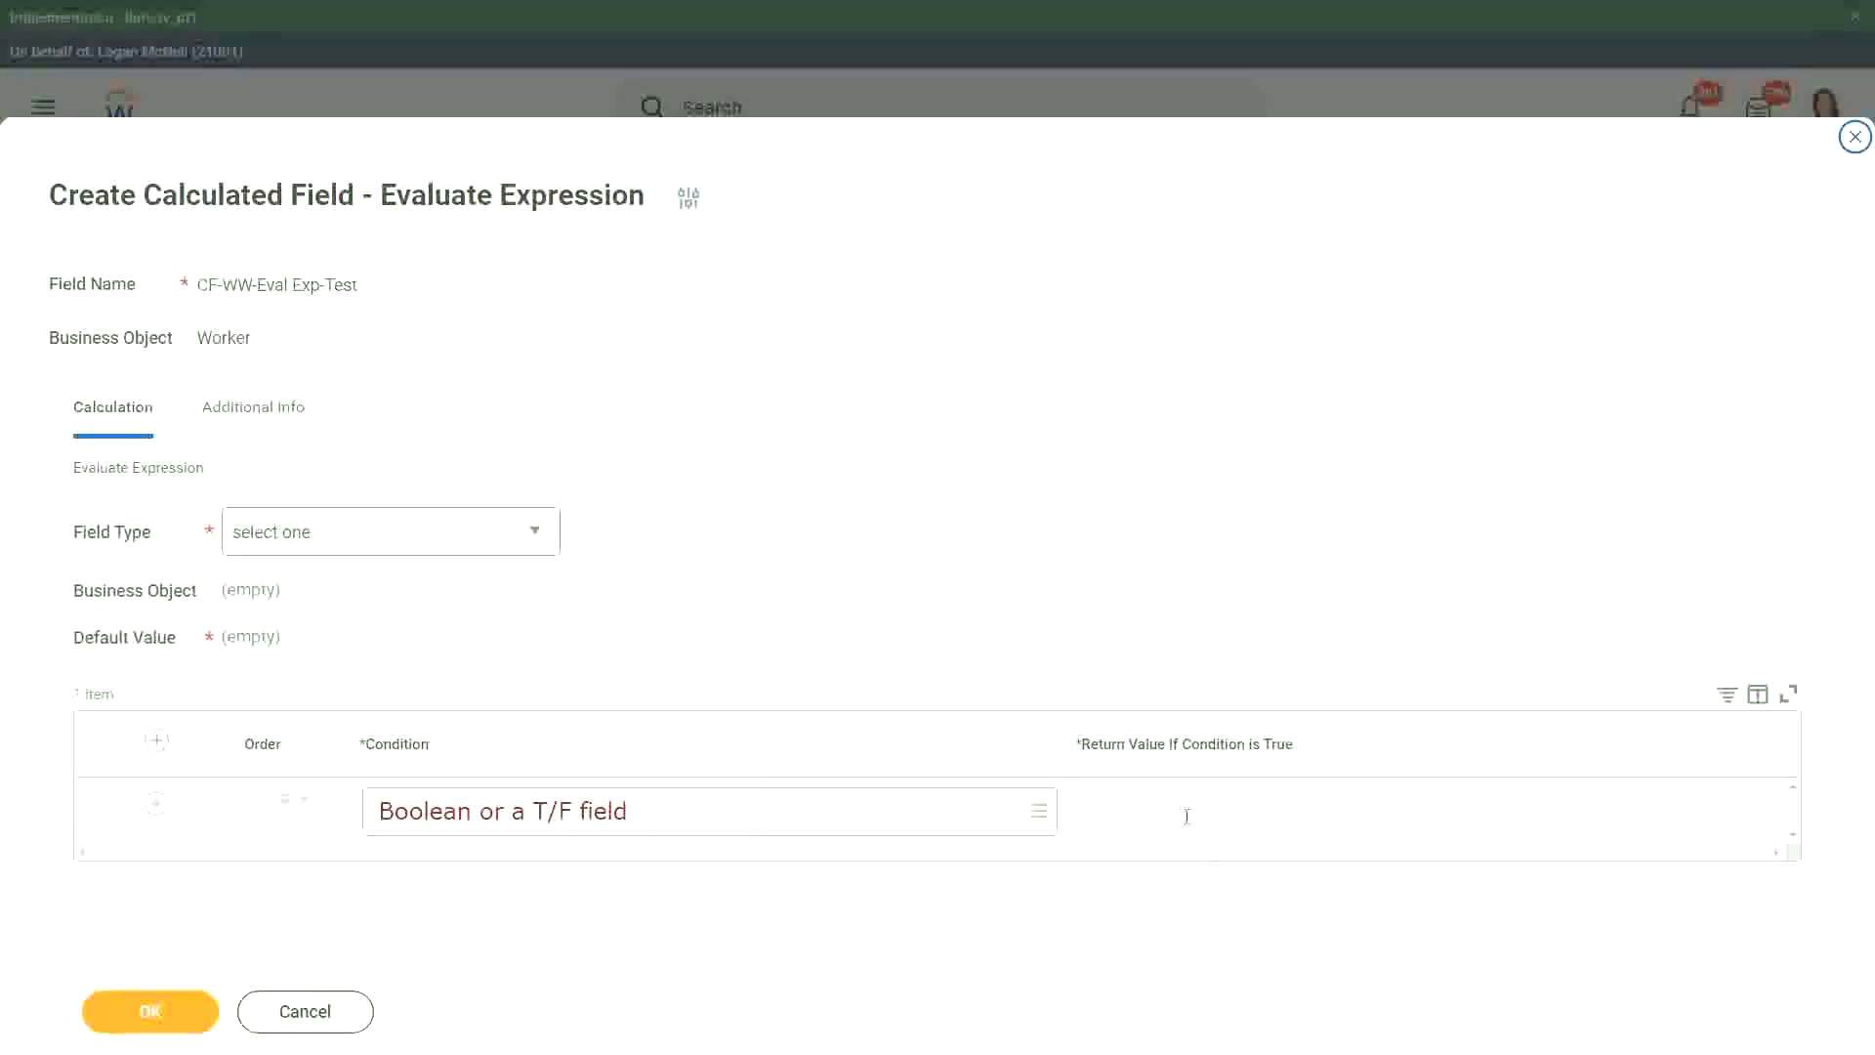
Enter the 'Another Calc Field that gives the result' return-value note and widen it to one line.
click(1084, 812)
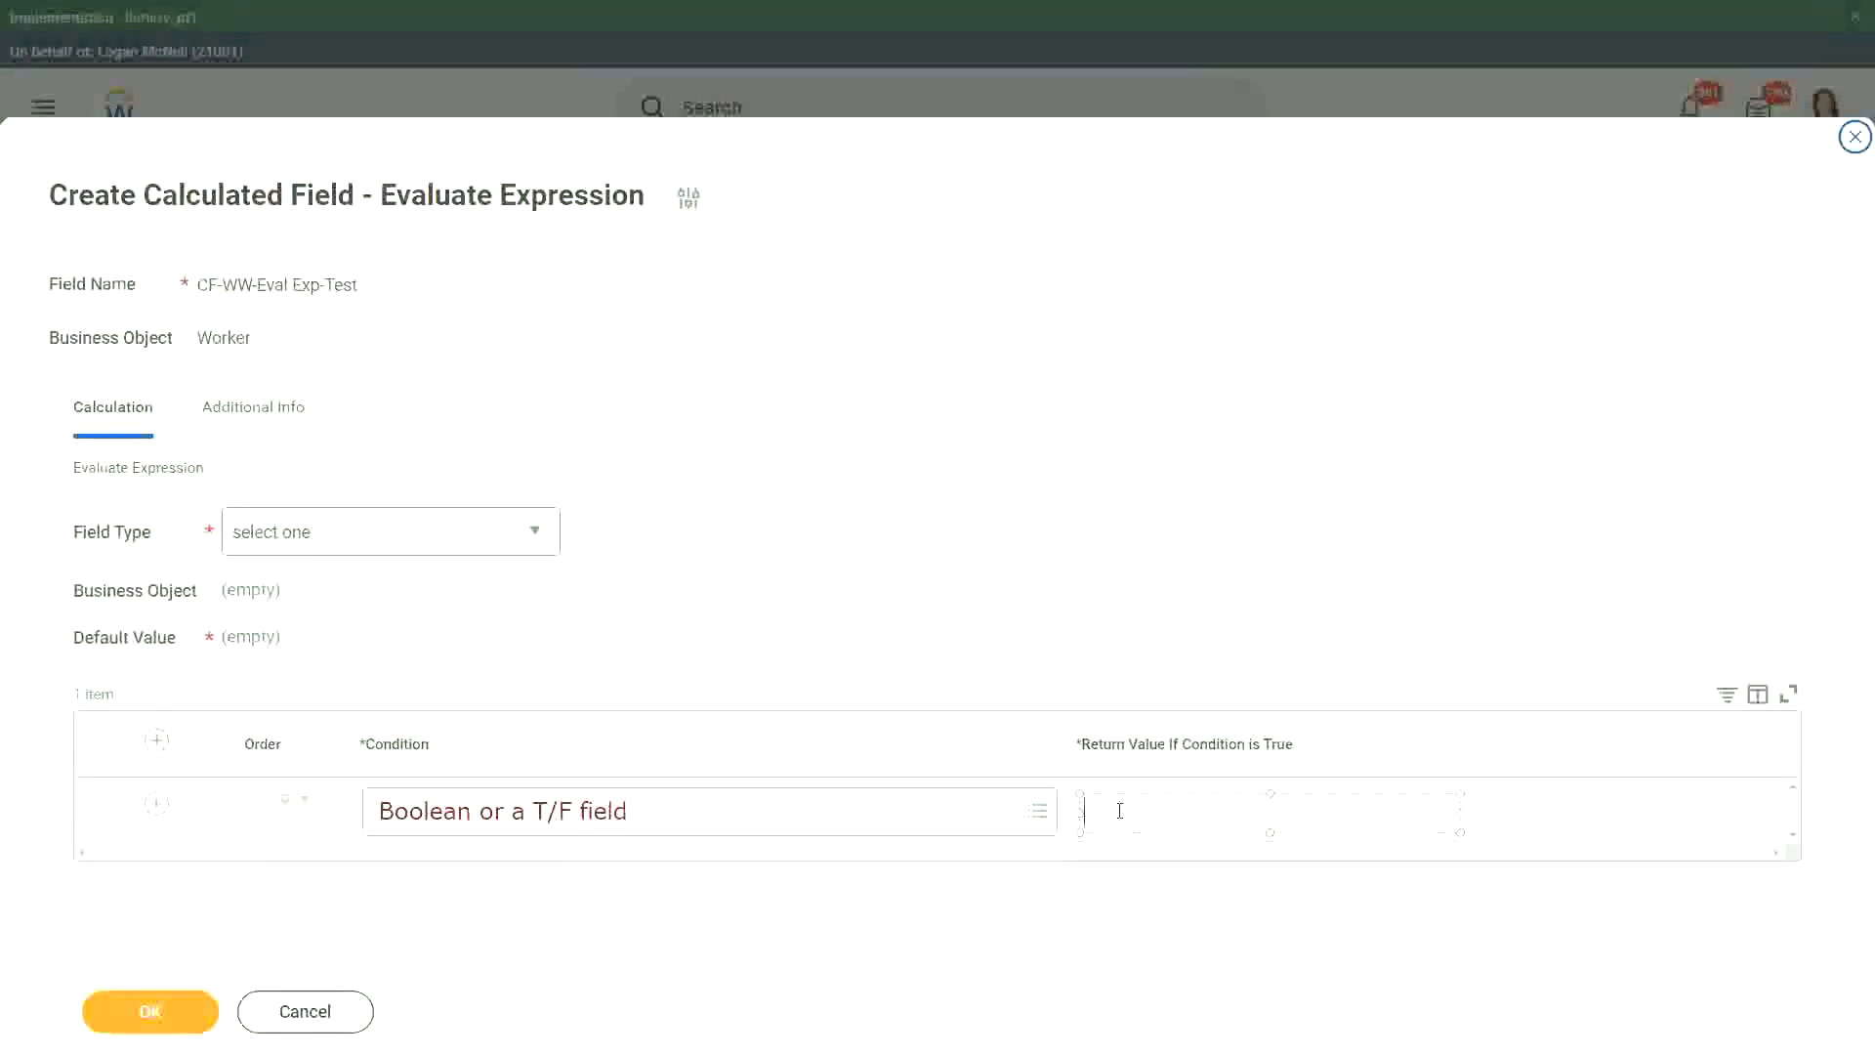
text(An)
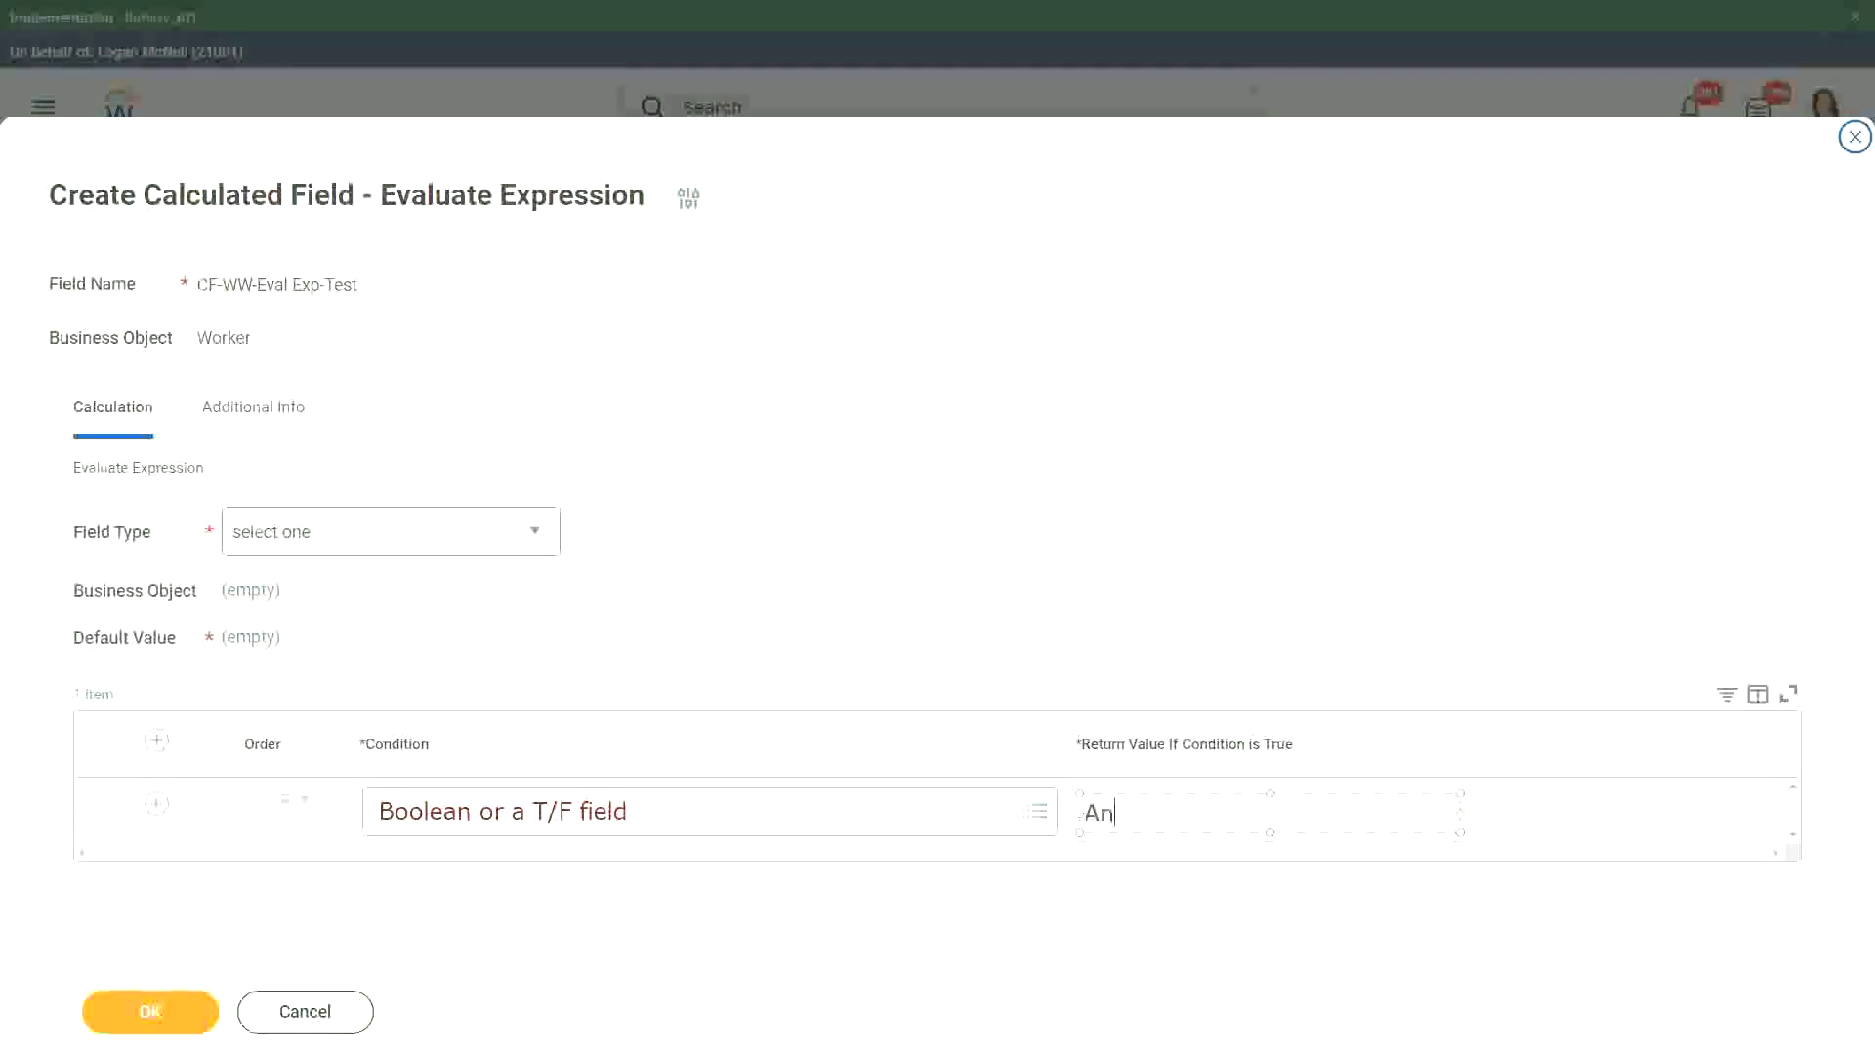
text(o ther Calc Fiel)
text(d that )
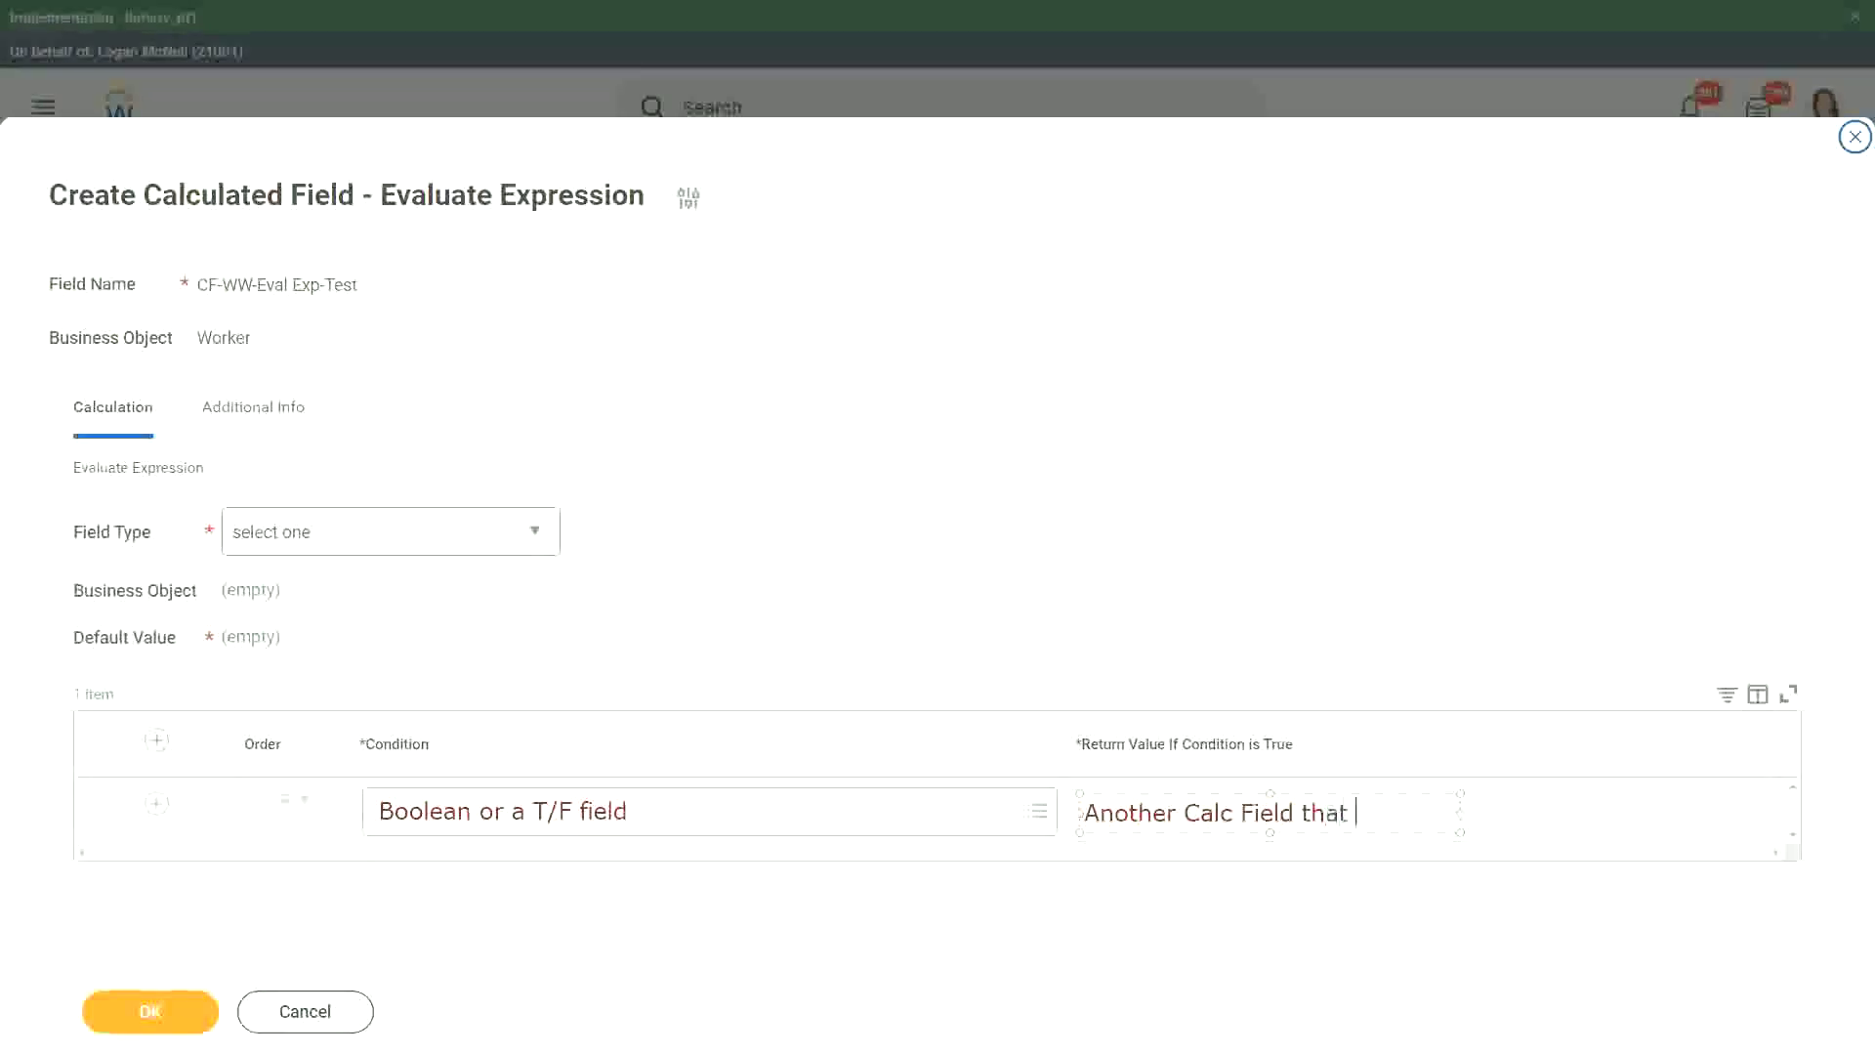
text(gives the resul)
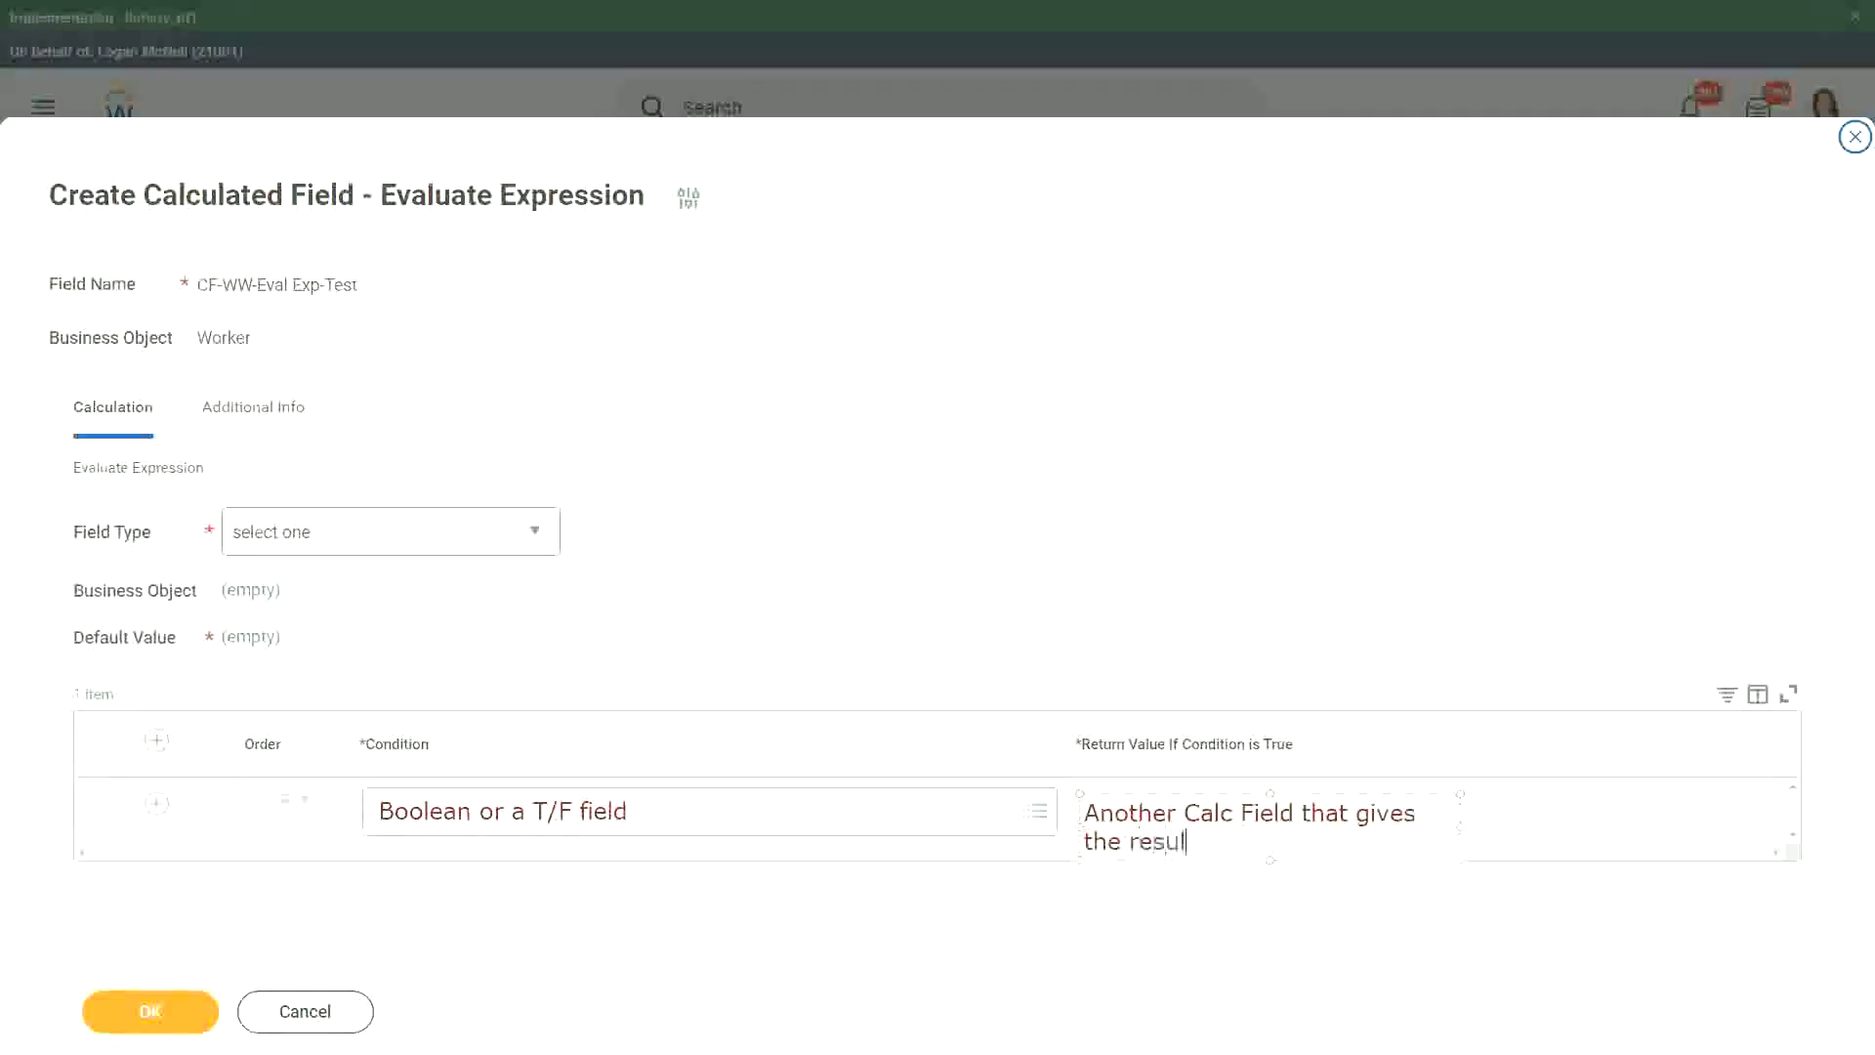
text(t)
drag(1467, 826, 1649, 810)
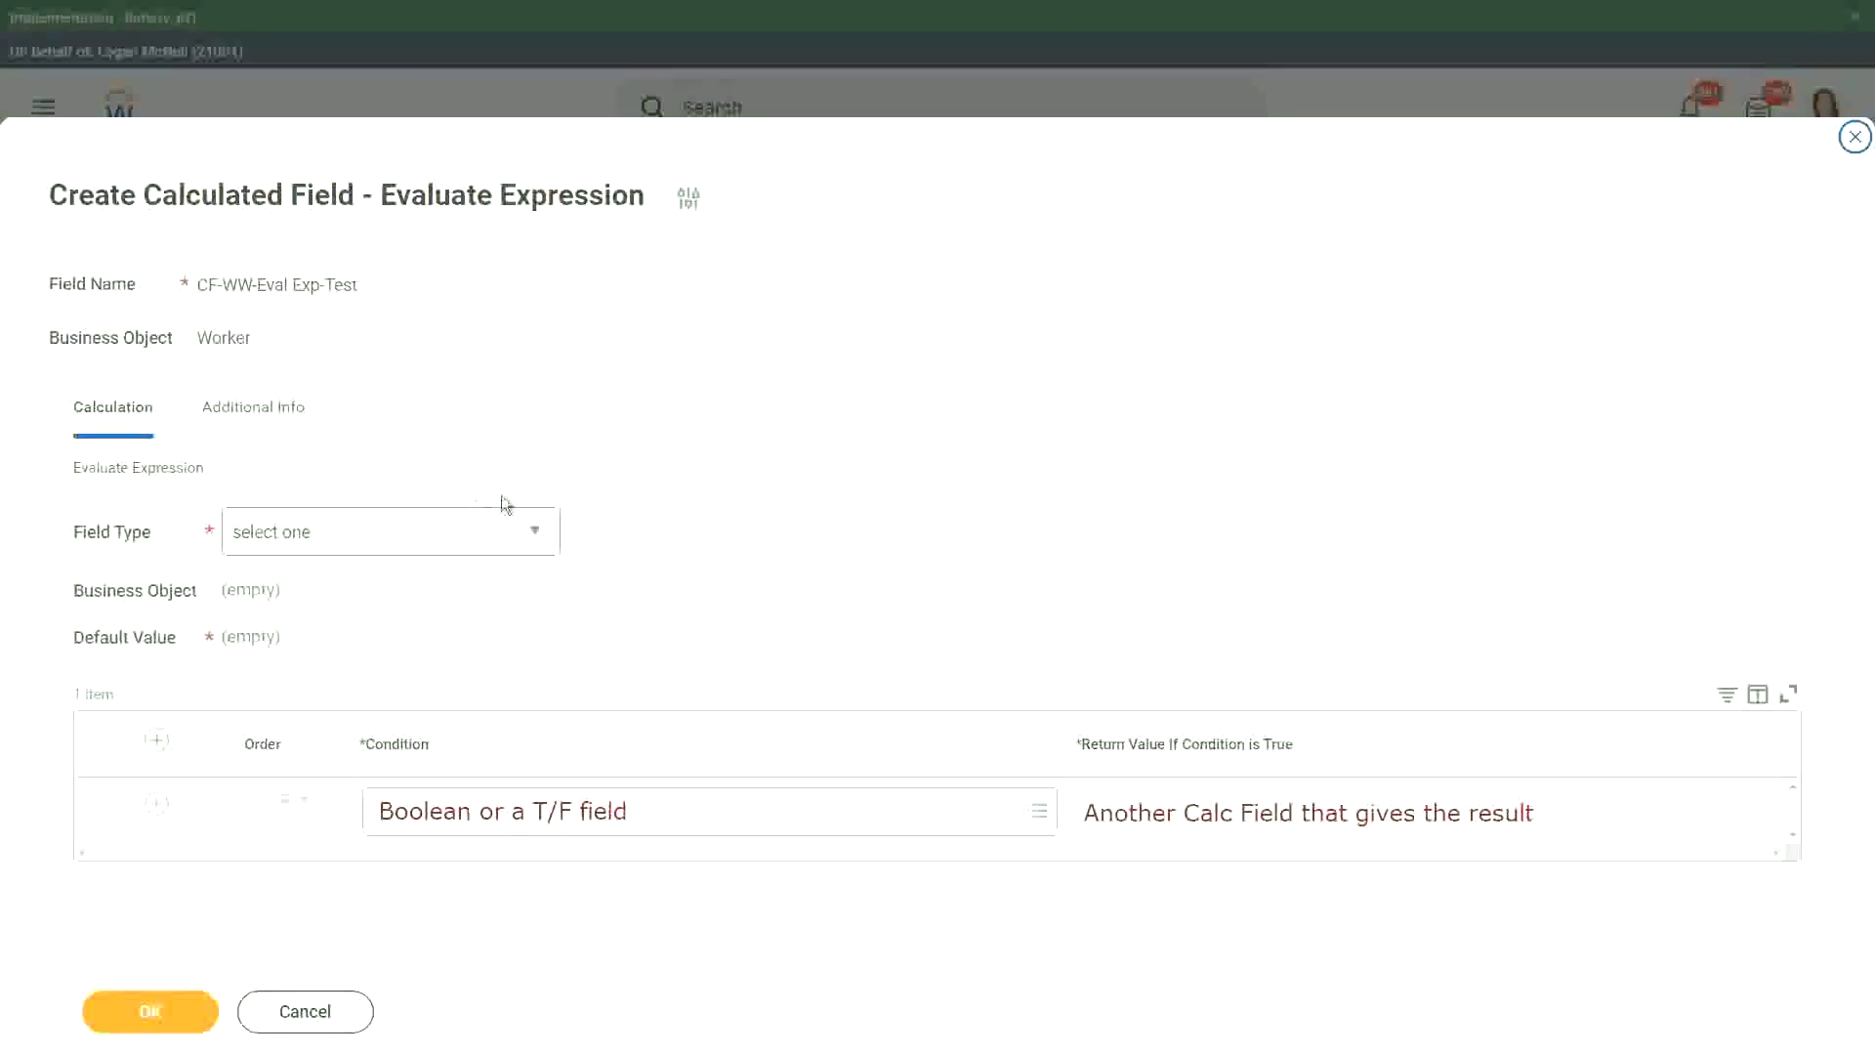
Set the Field Type to Text and begin entering the default value 'Some Default Value'.
click(539, 535)
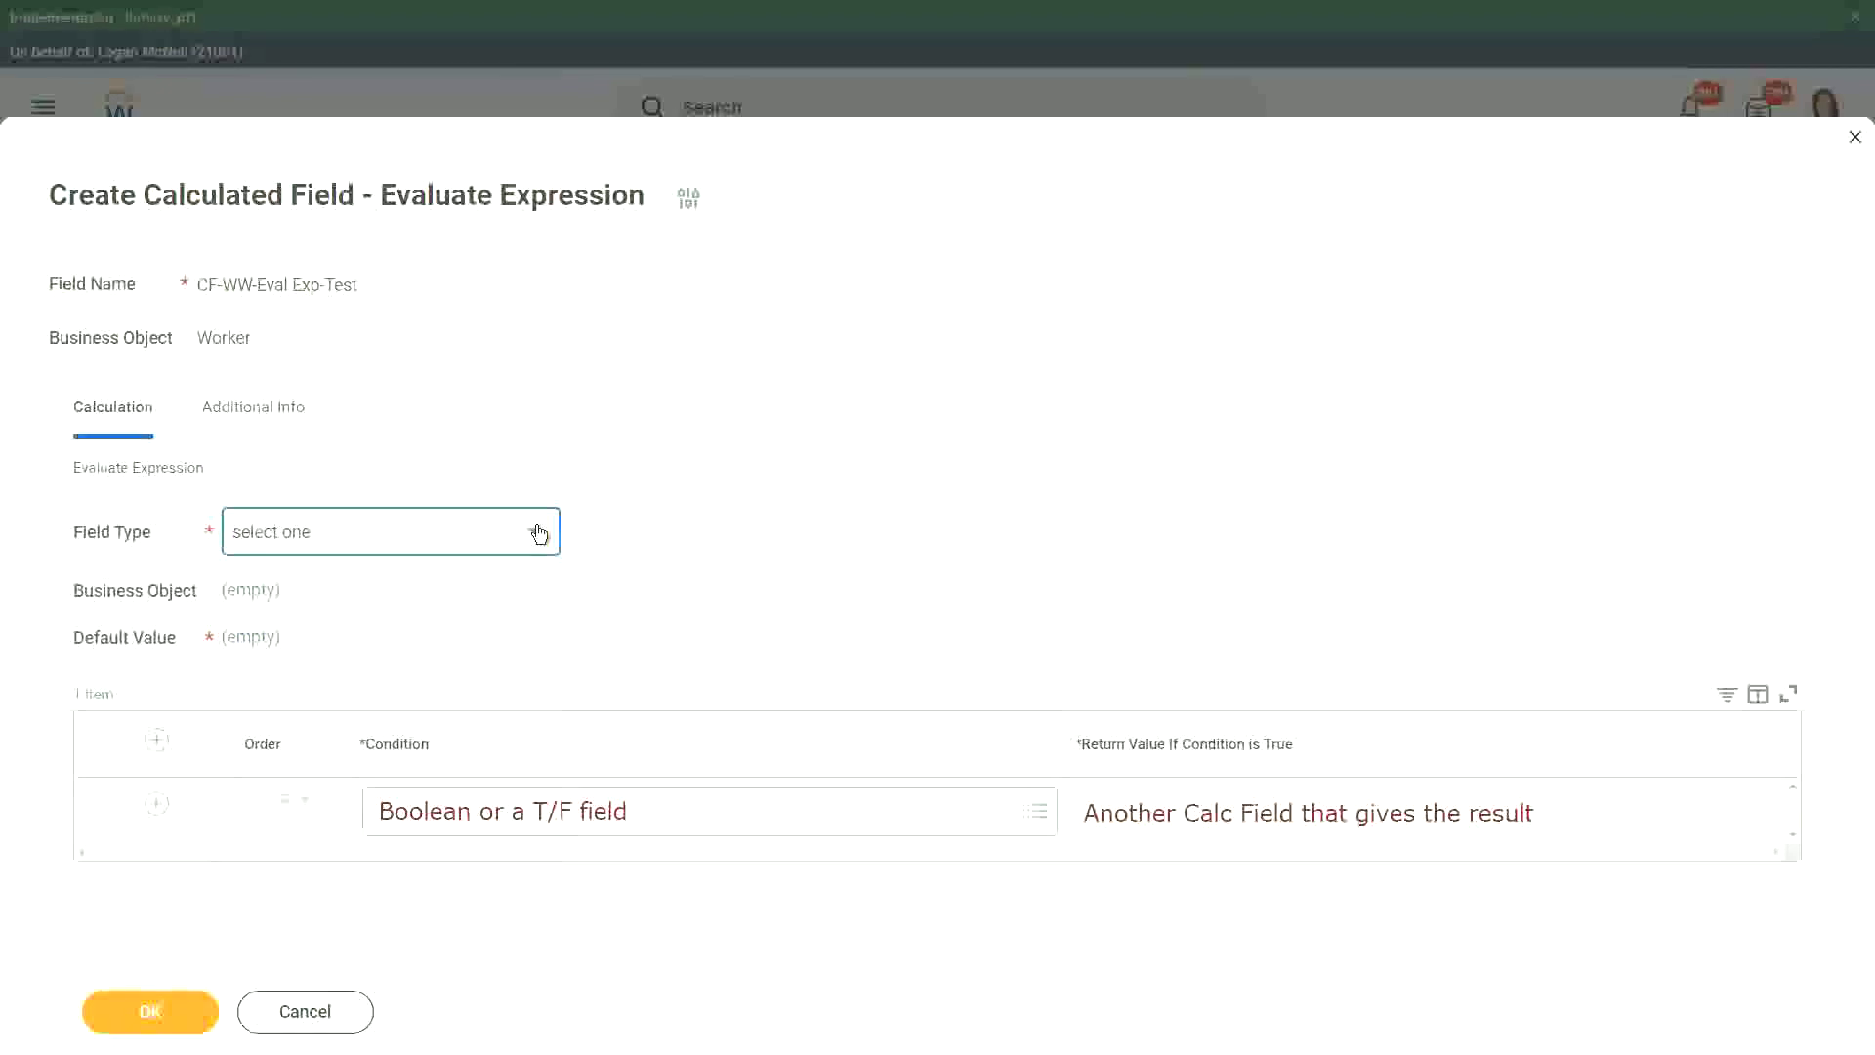
click(539, 533)
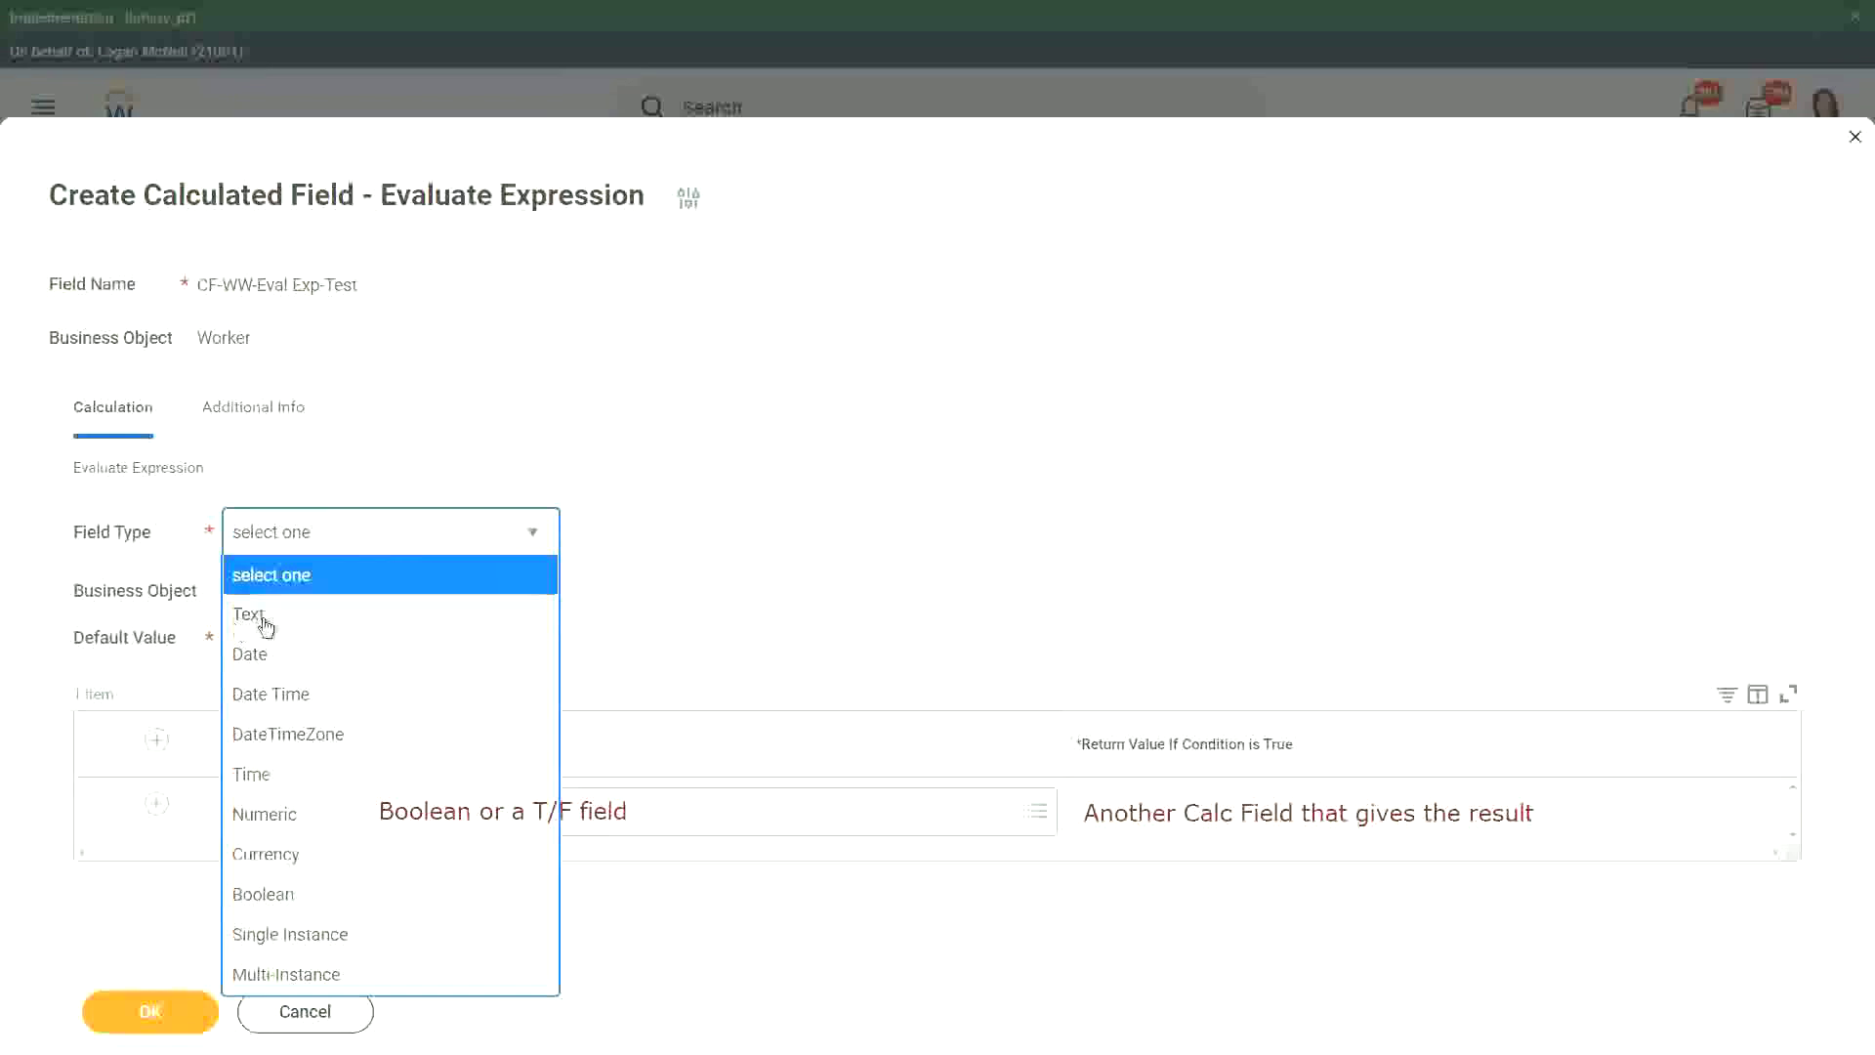
scroll(294, 616, down, 1)
click(265, 624)
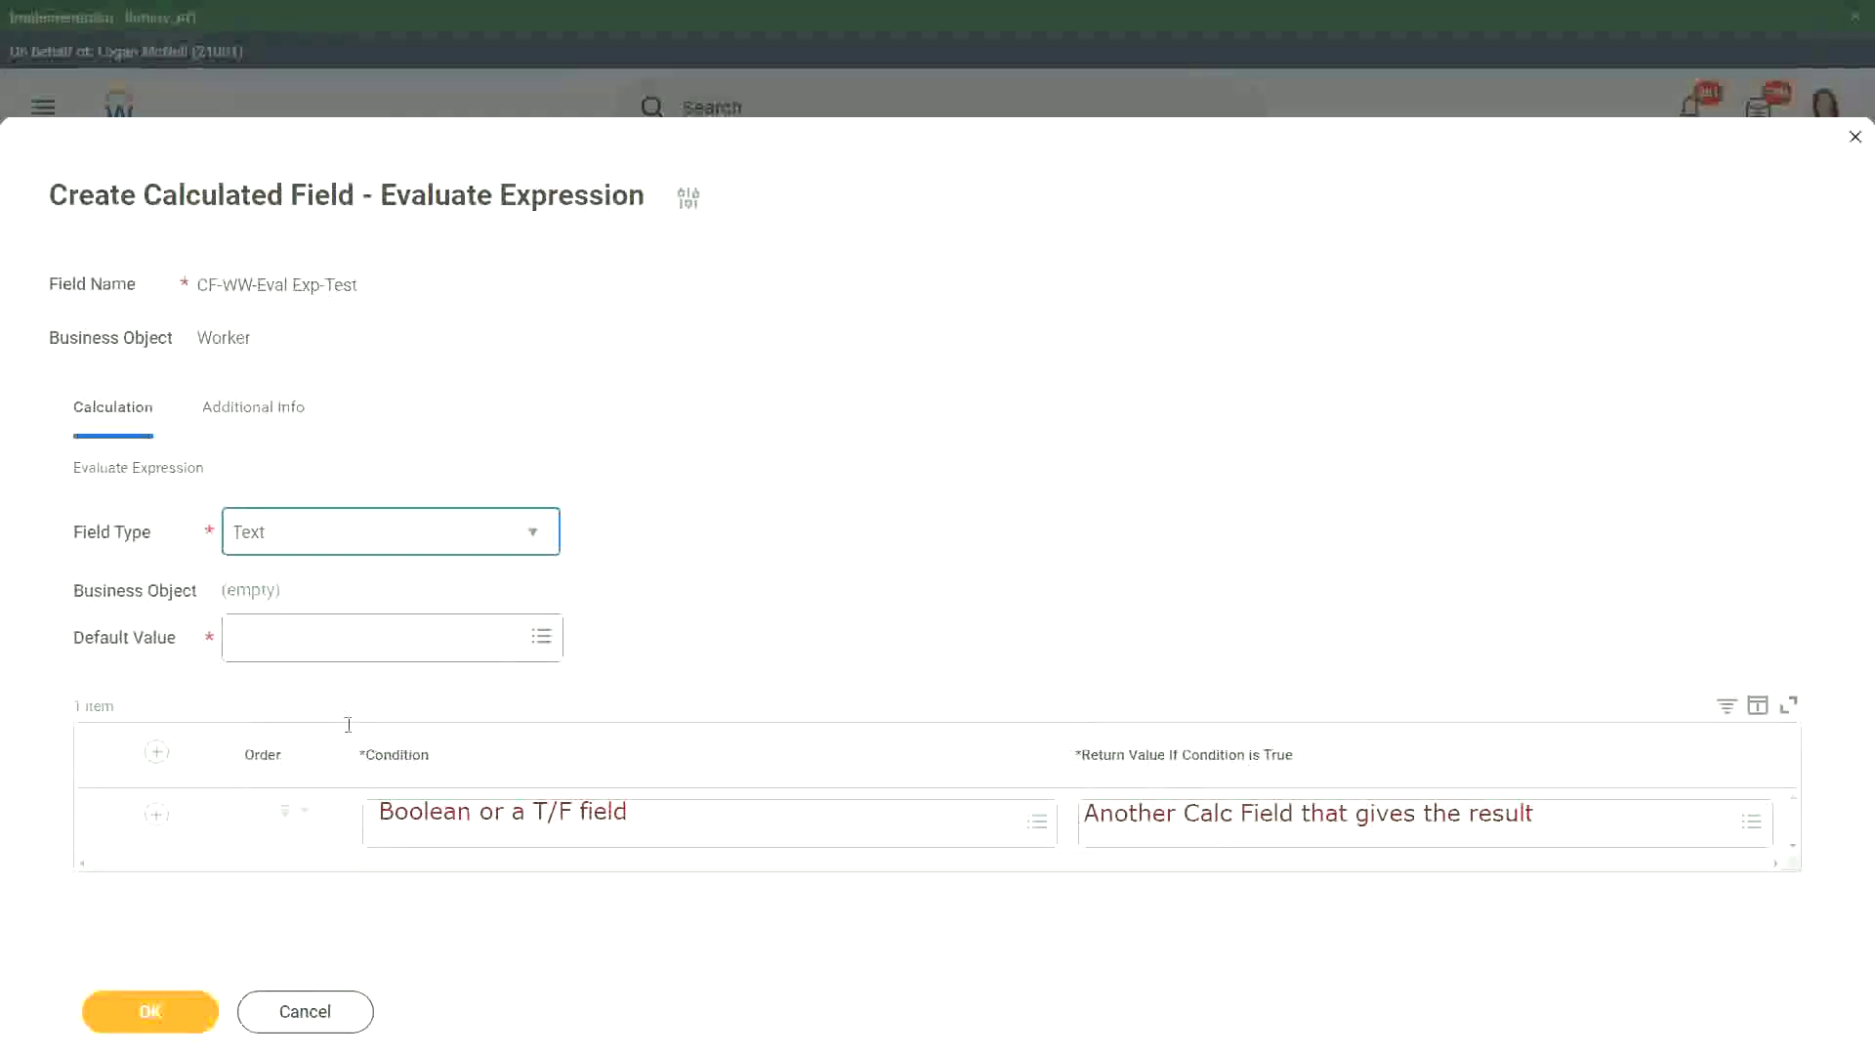
click(253, 636)
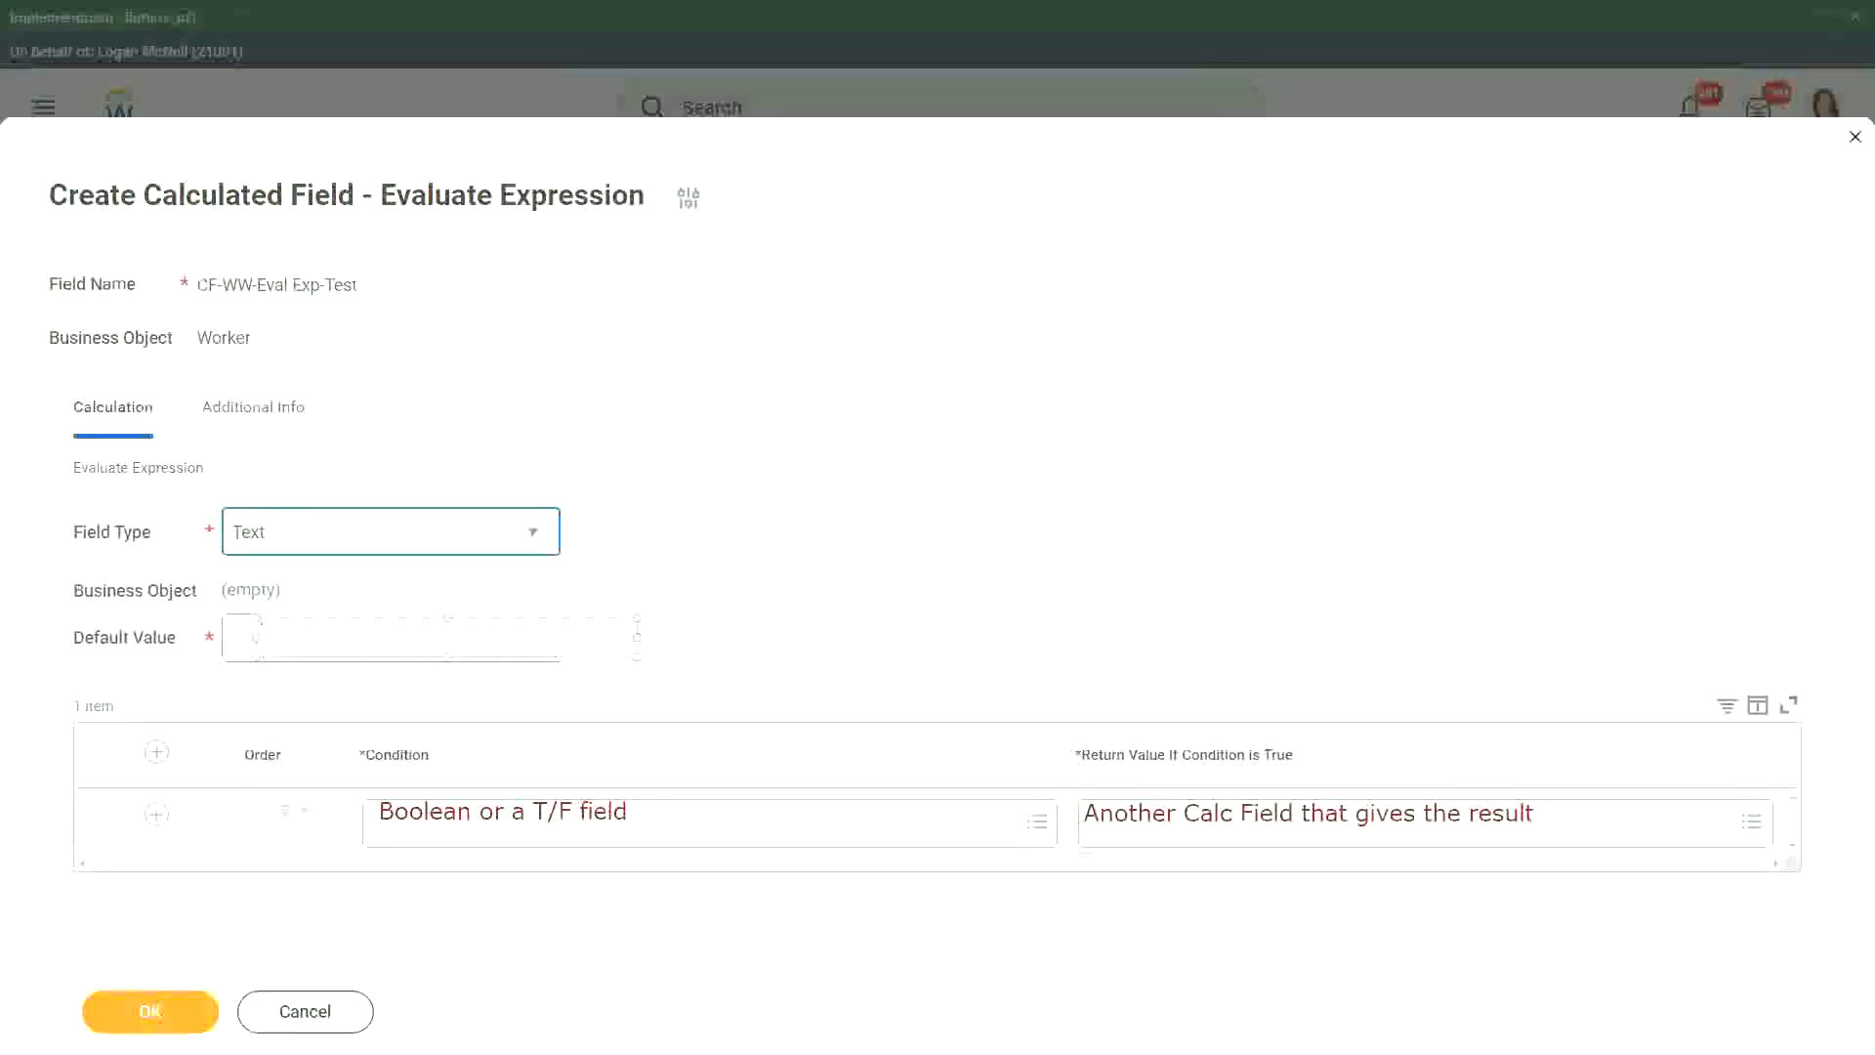
text(Some )
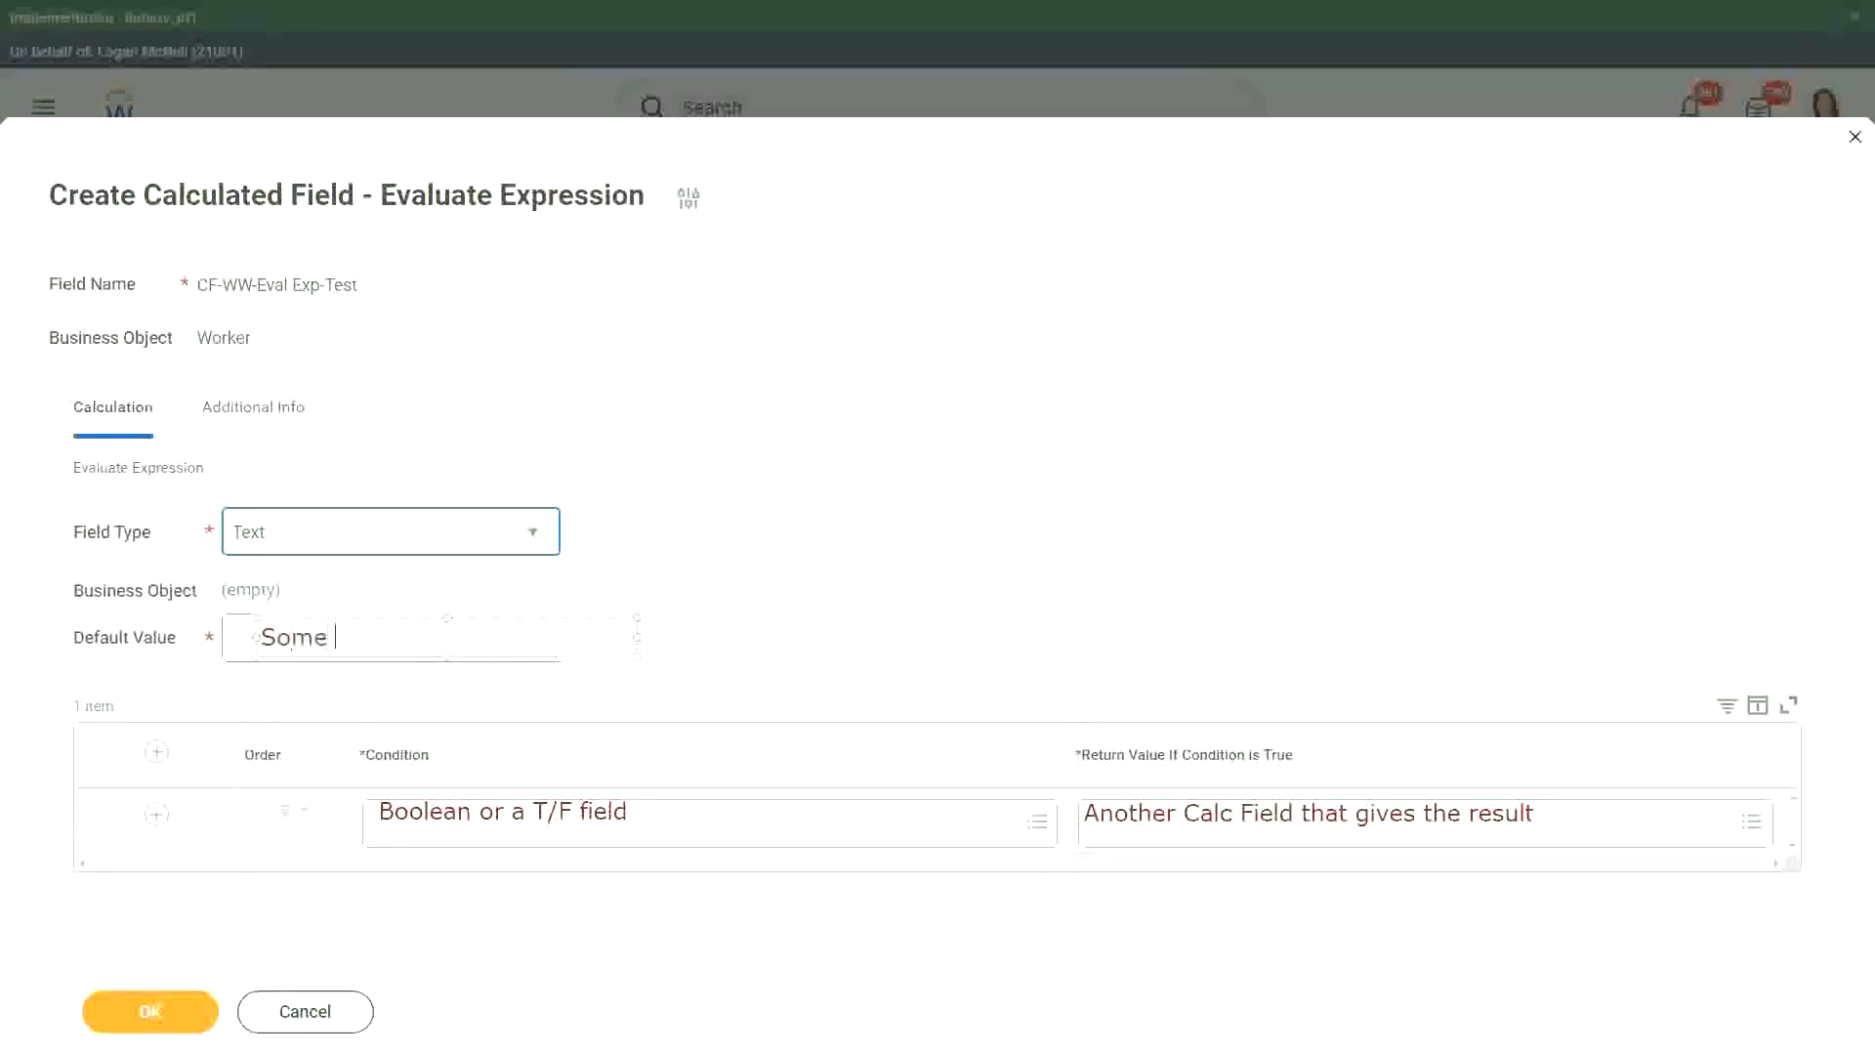
text(Default)
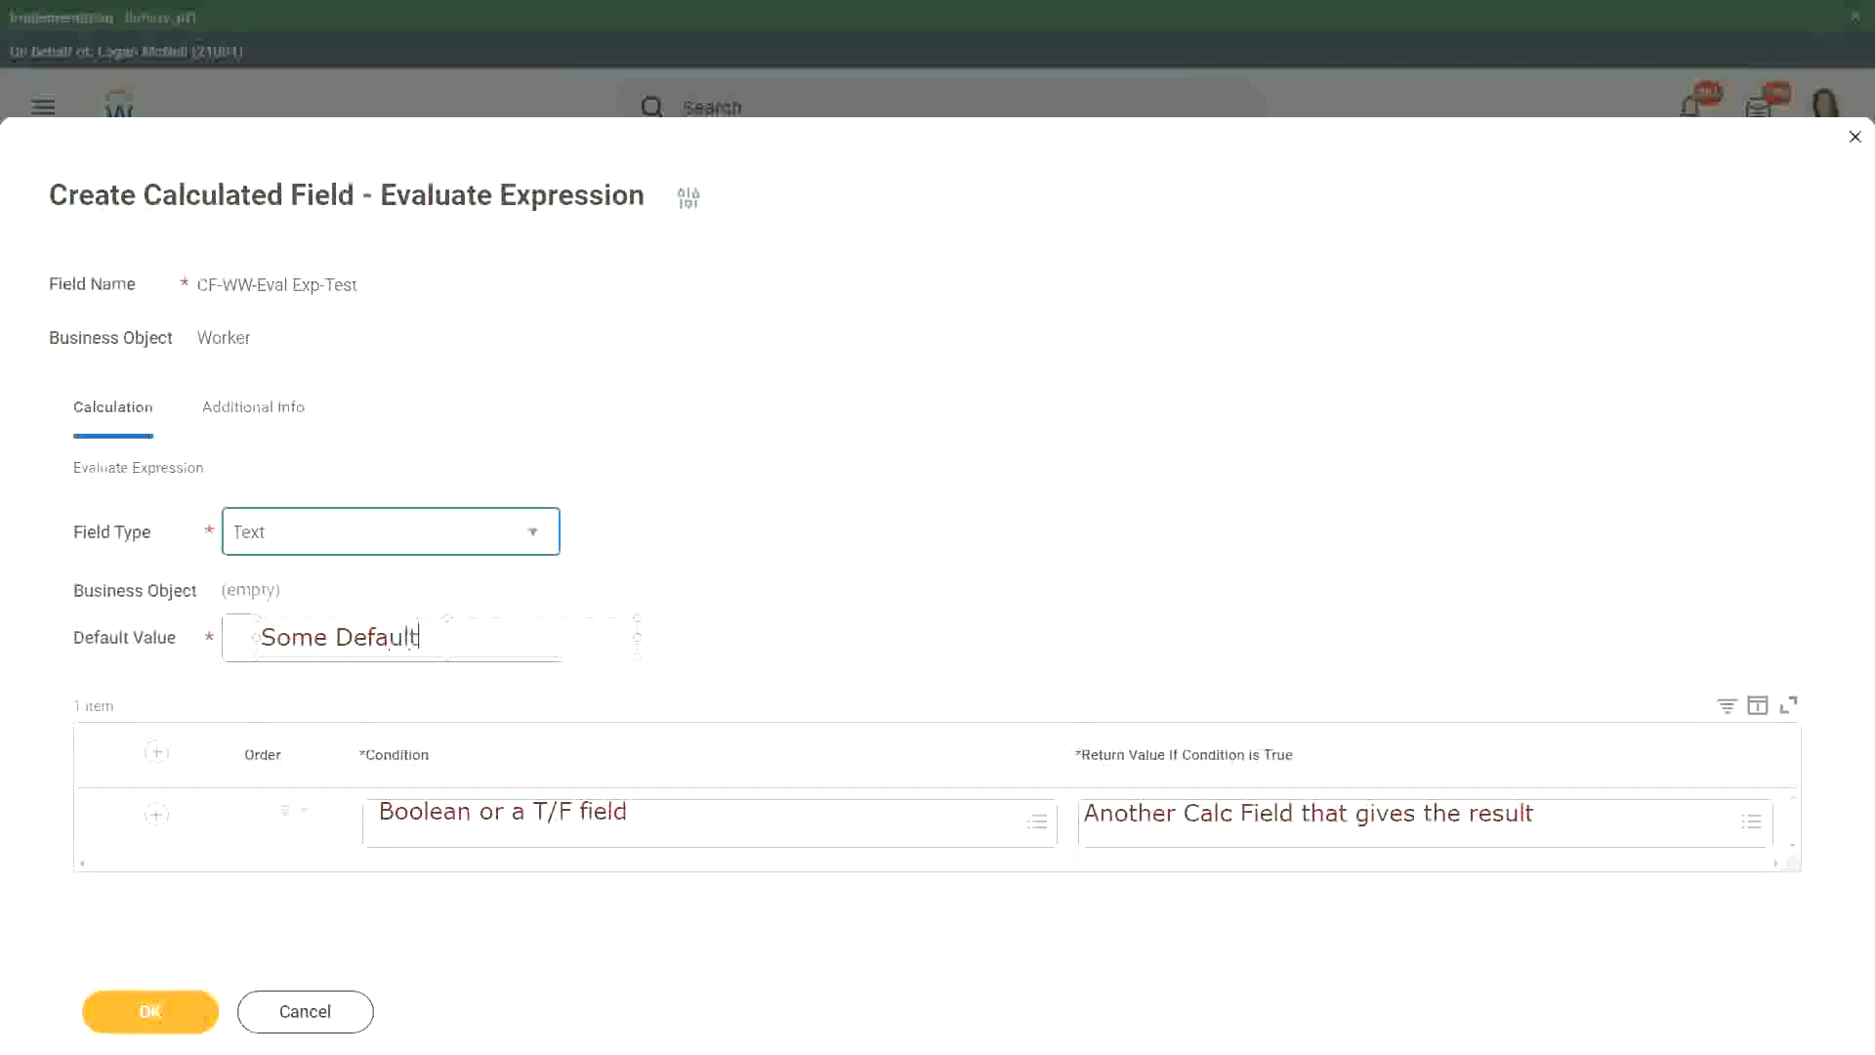
text( Value)
Resize the 'Some Default Value' note box to fit its text.
drag(464, 618, 454, 618)
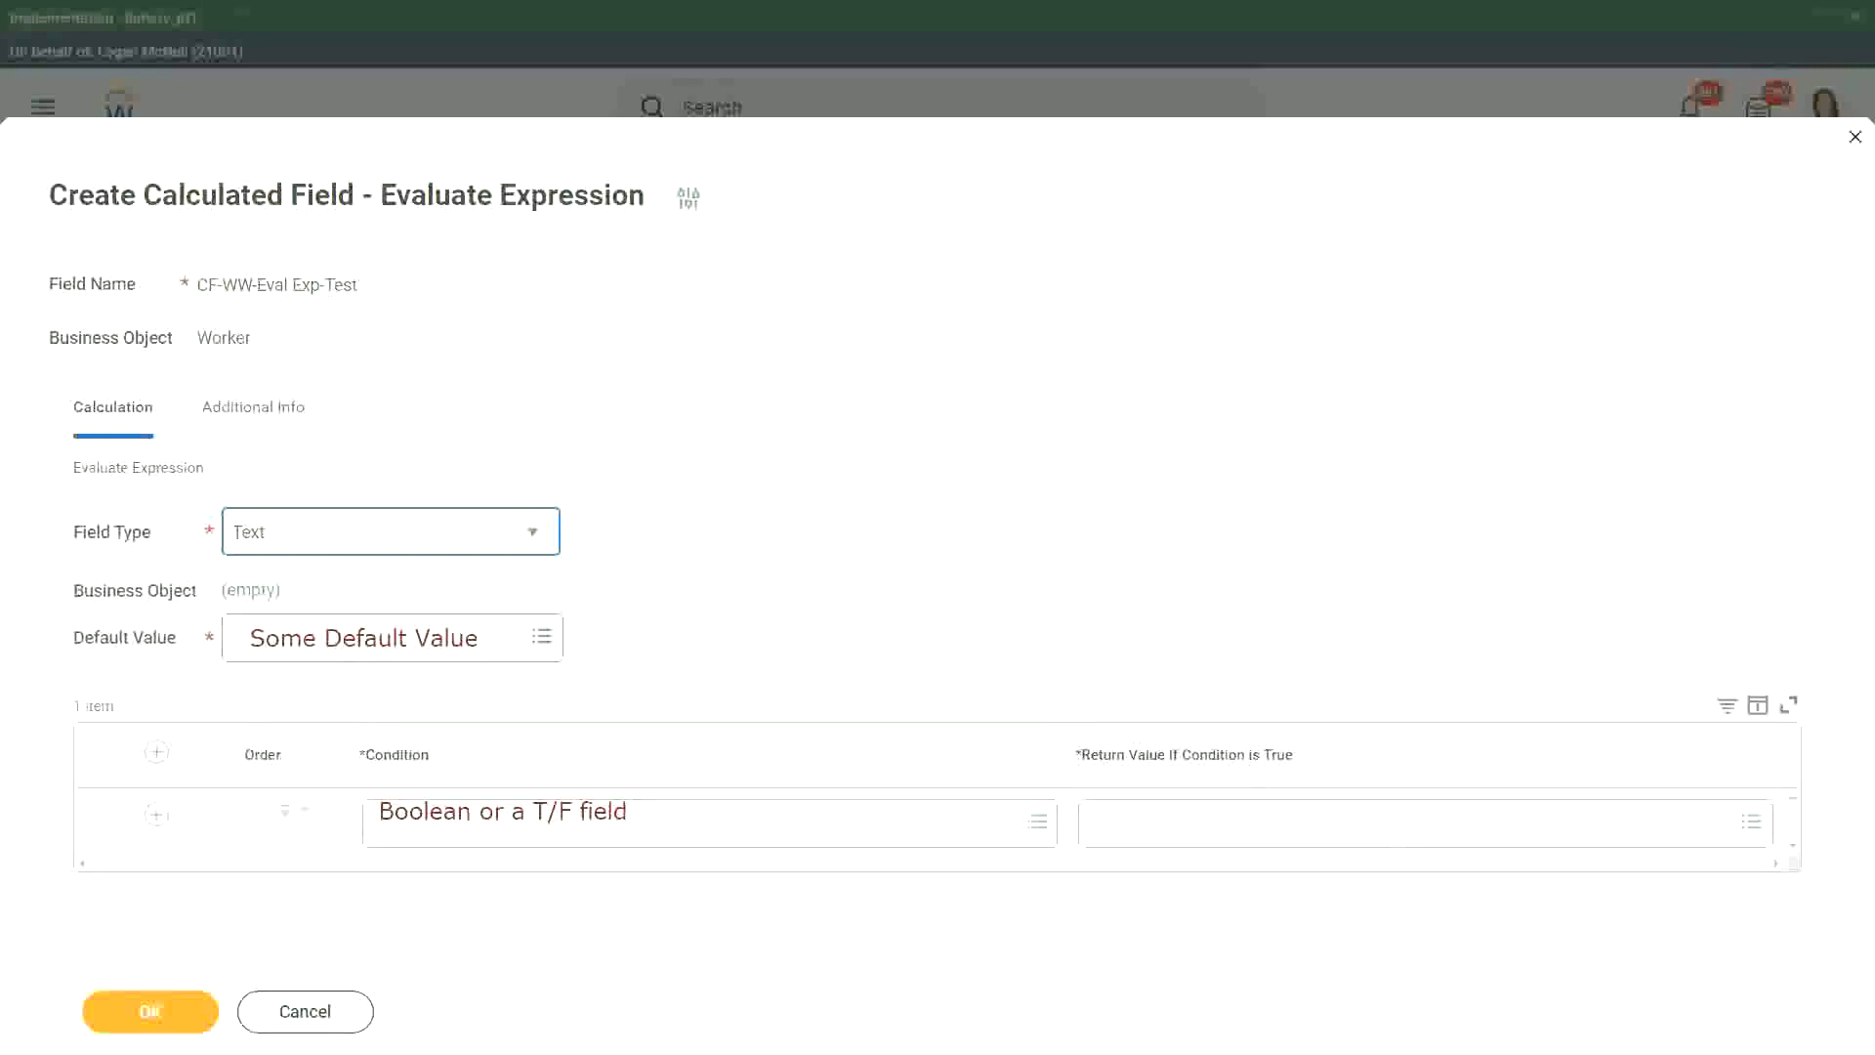
Note 'Type in the value that you want in the output' in the return-value cell, widened to one line.
click(1103, 822)
text(Type in )
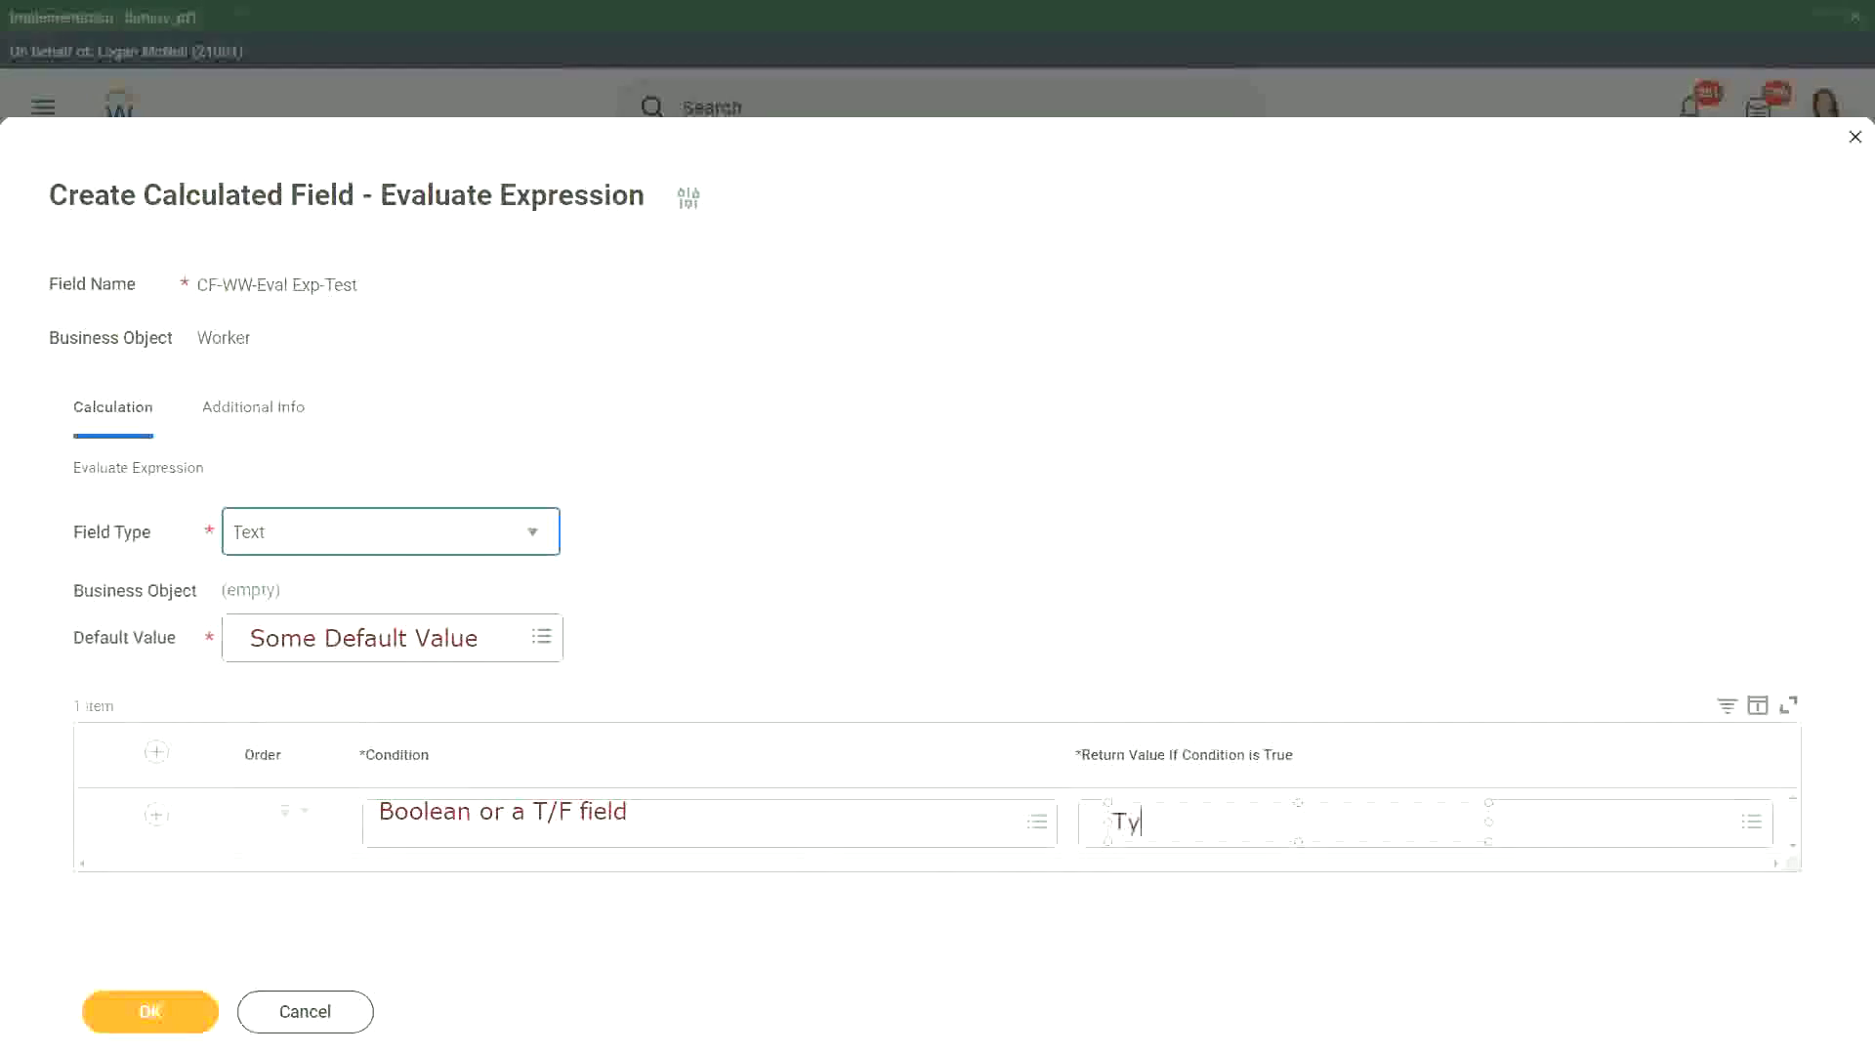
text(the )
text(value that )
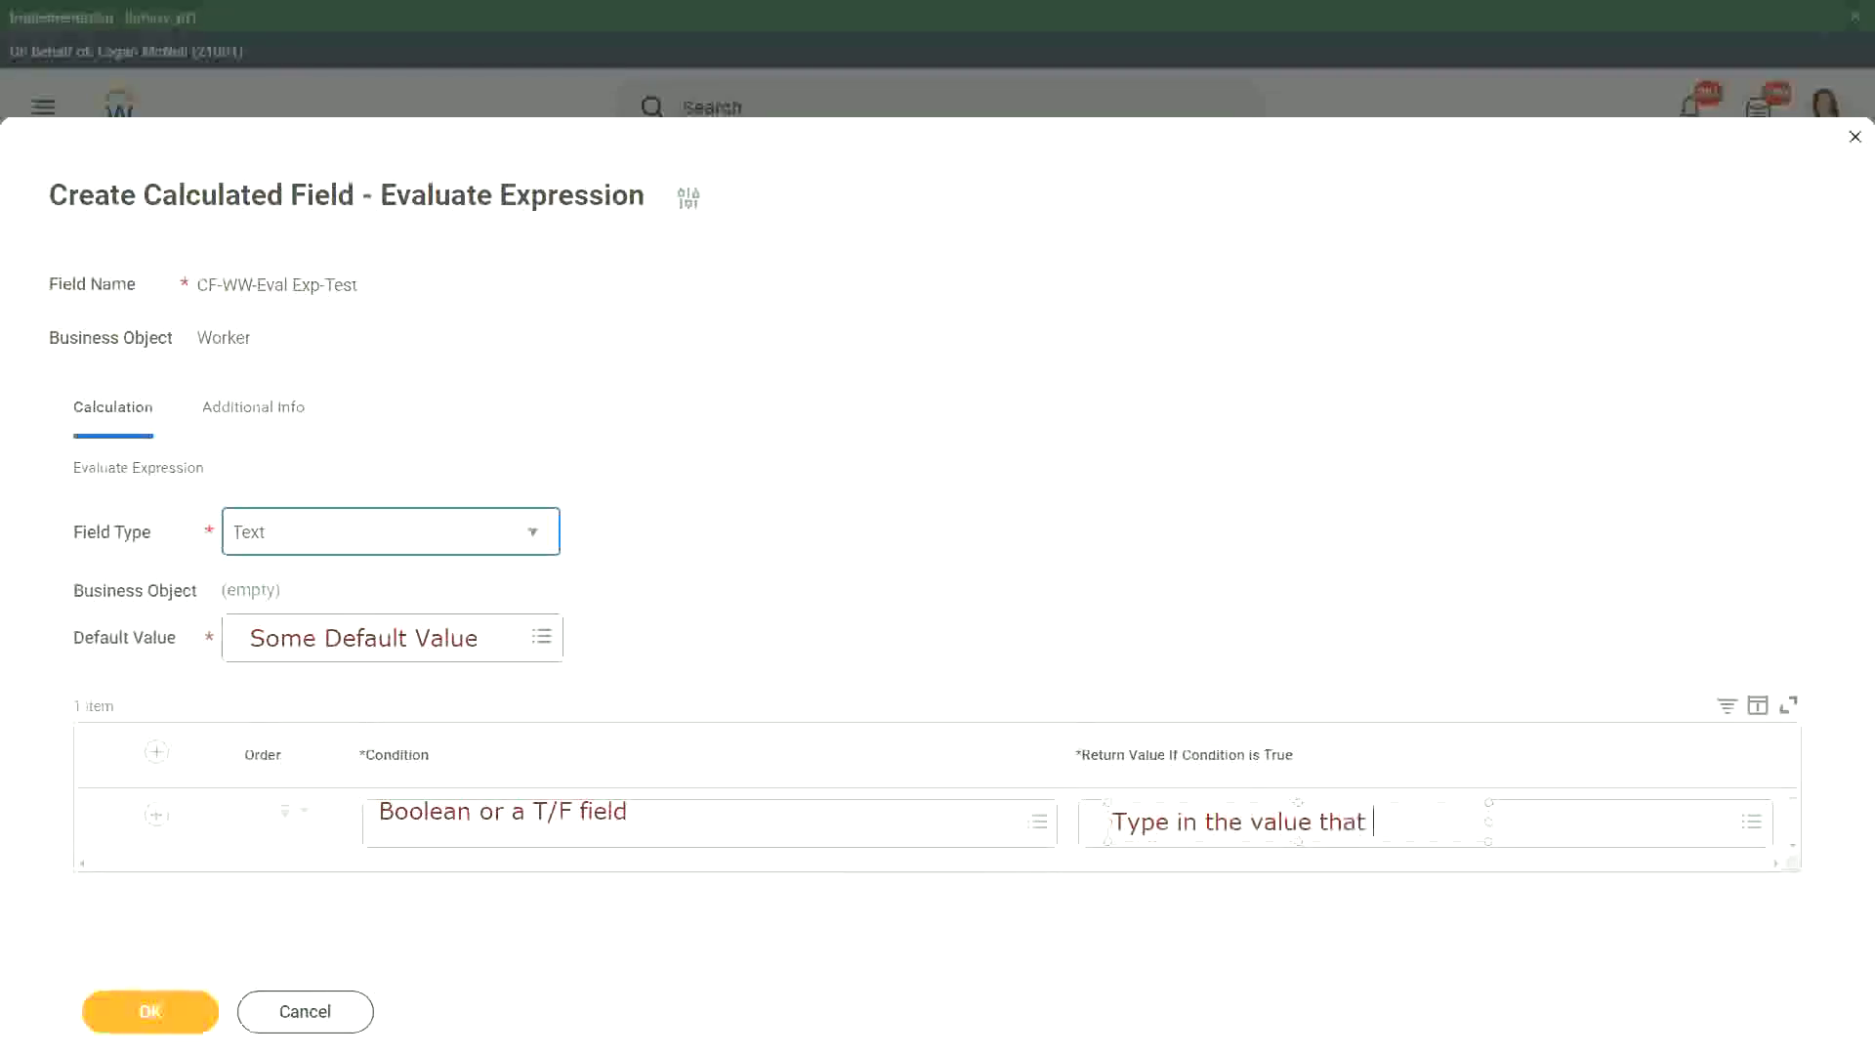
text(you want in)
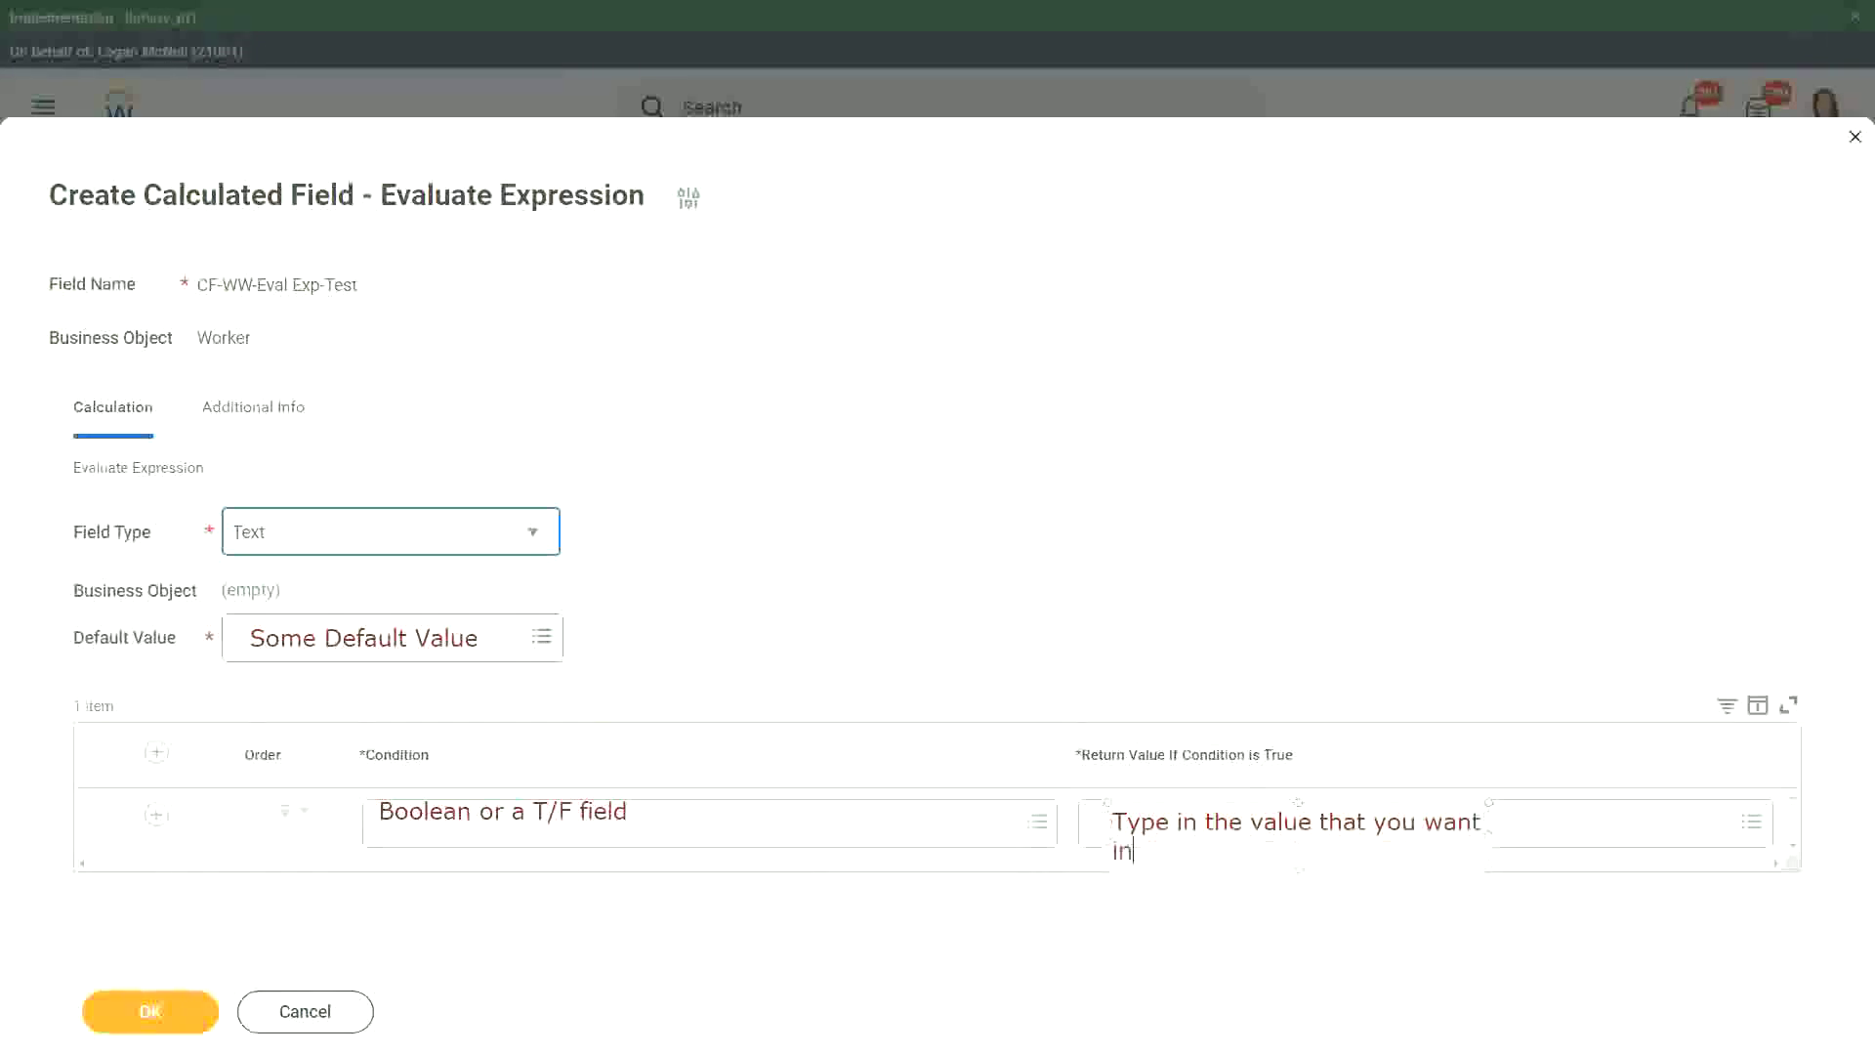
text( the outp)
text(ut)
drag(1500, 834, 1696, 809)
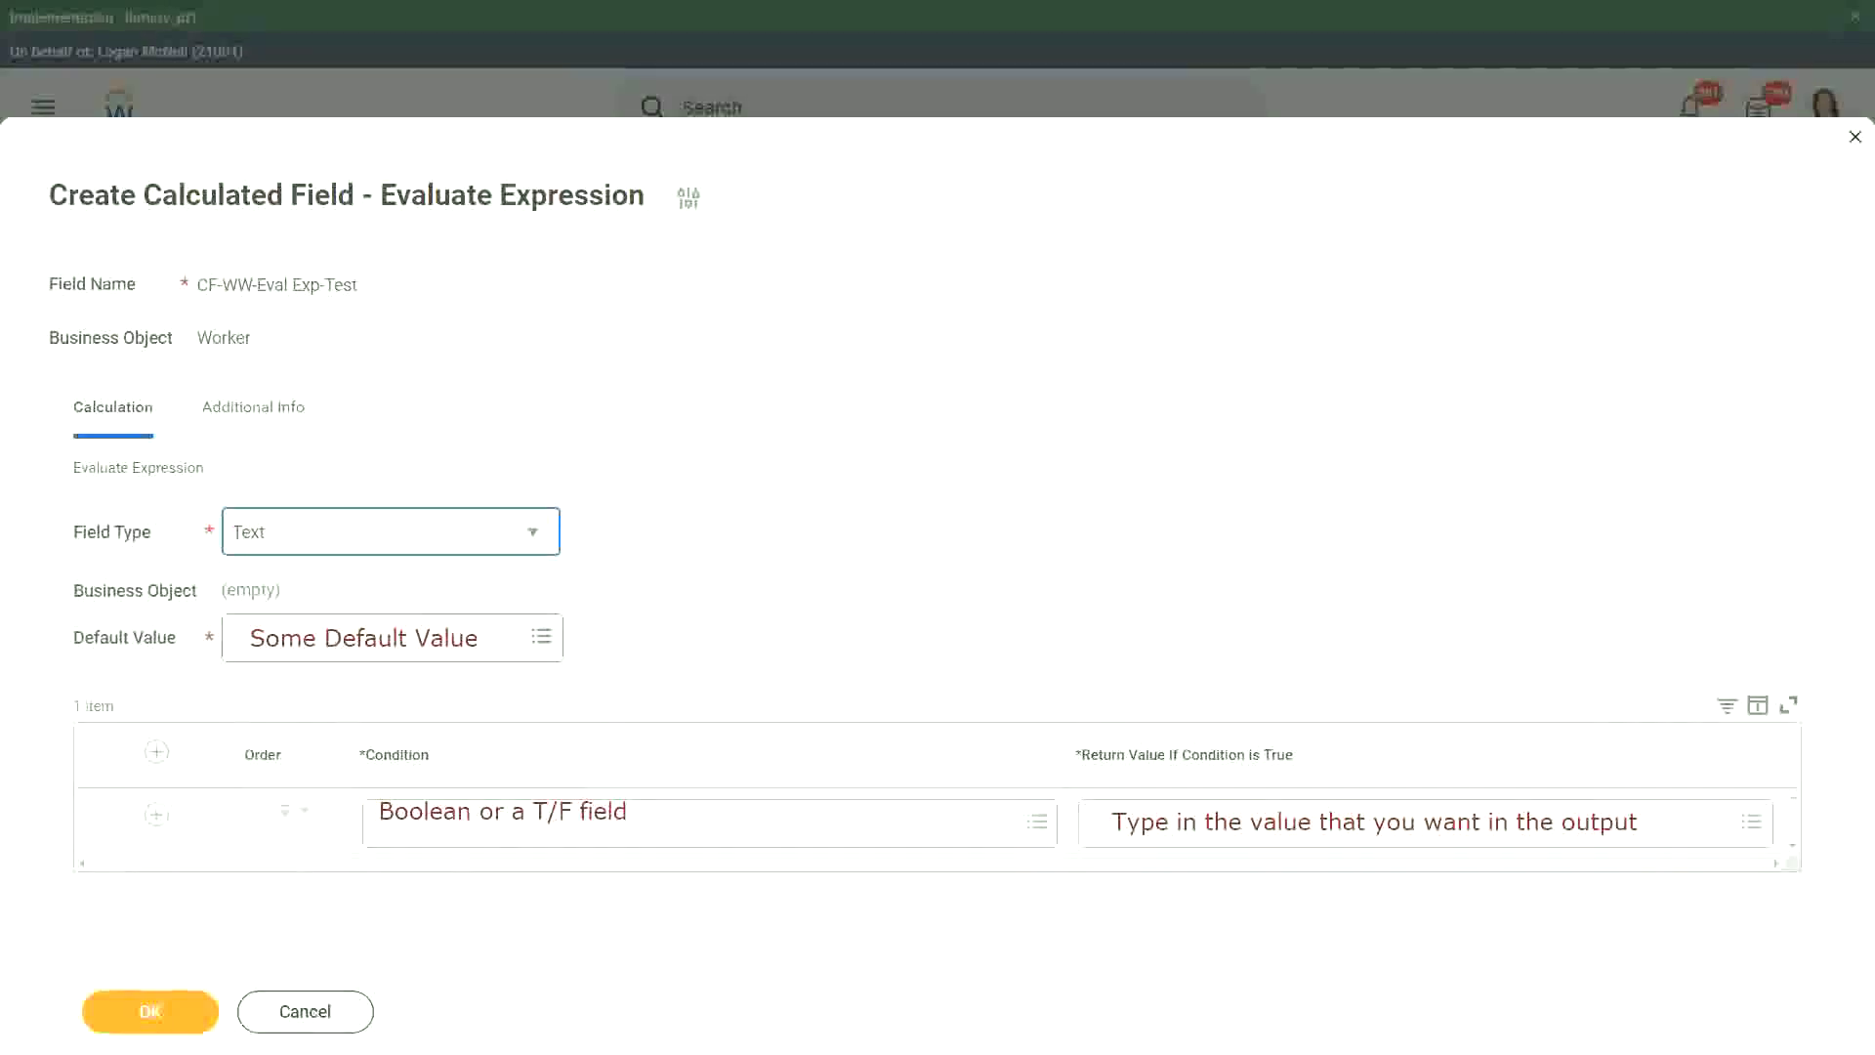
Cancel the calculated field form and discard its unsaved changes.
click(308, 1016)
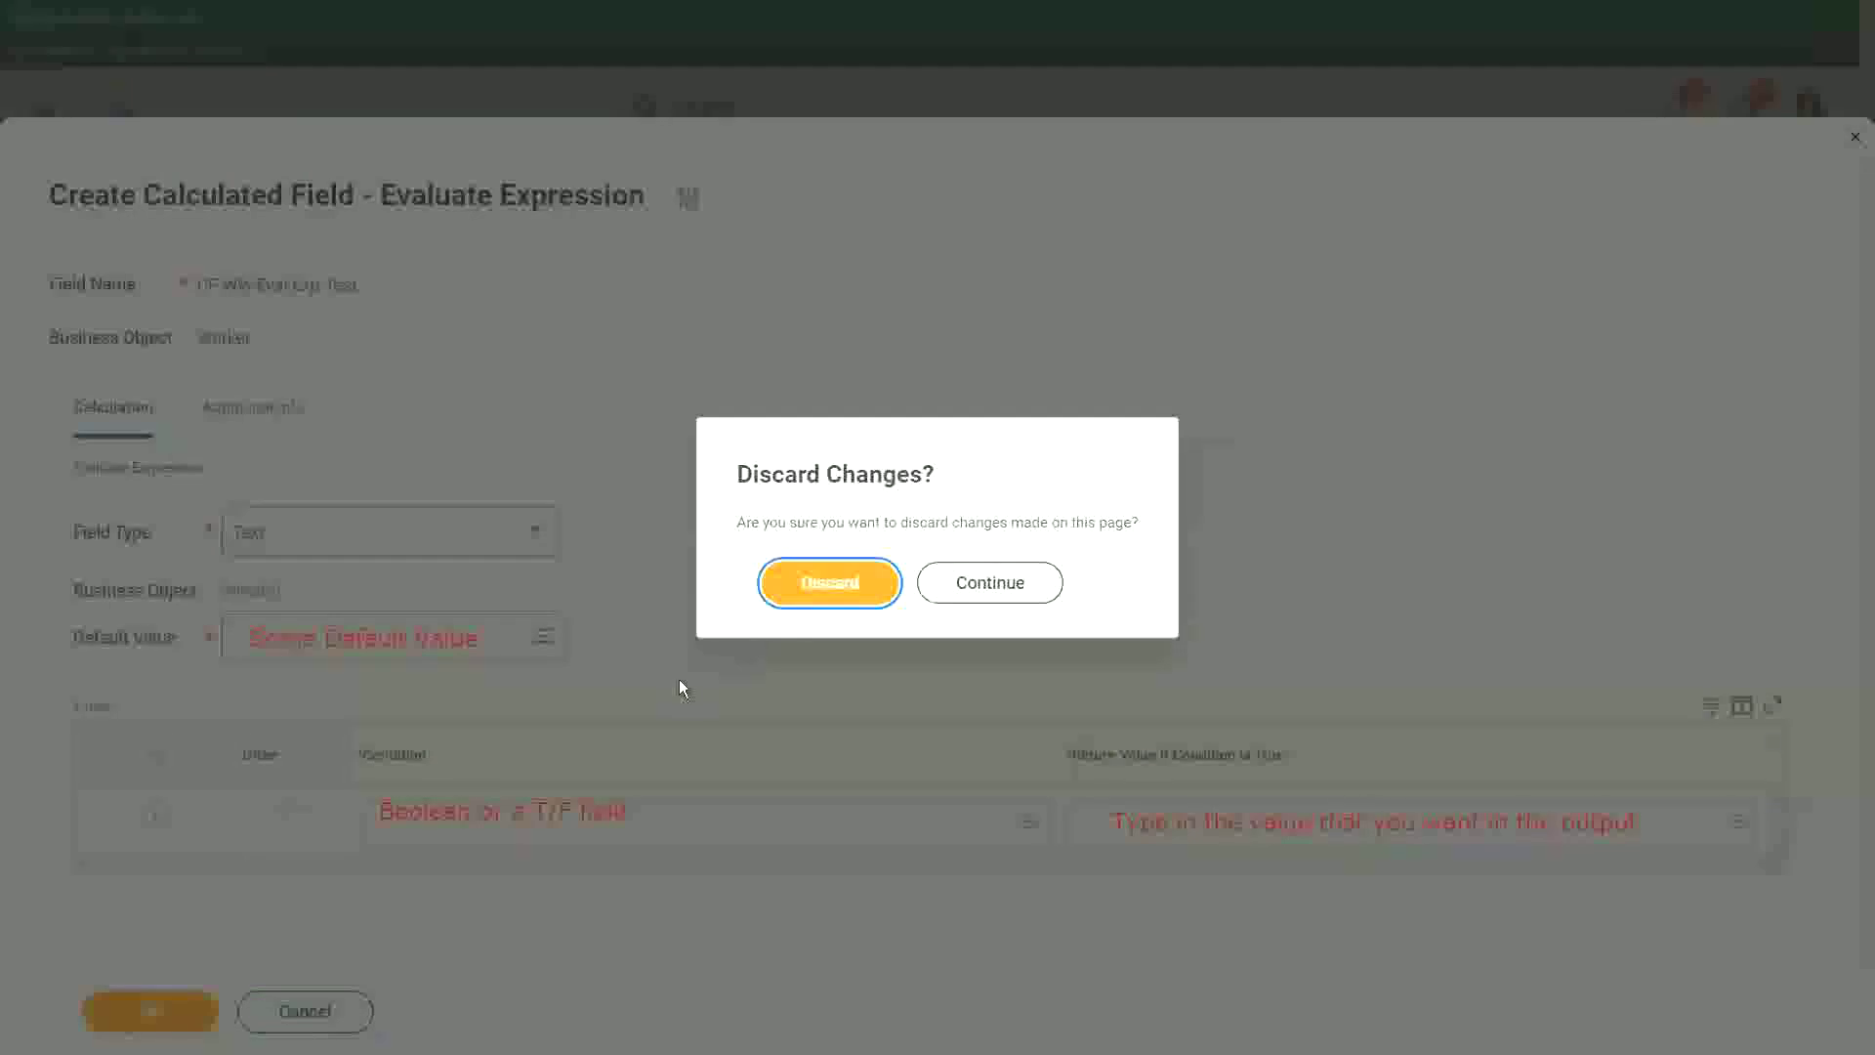
click(840, 585)
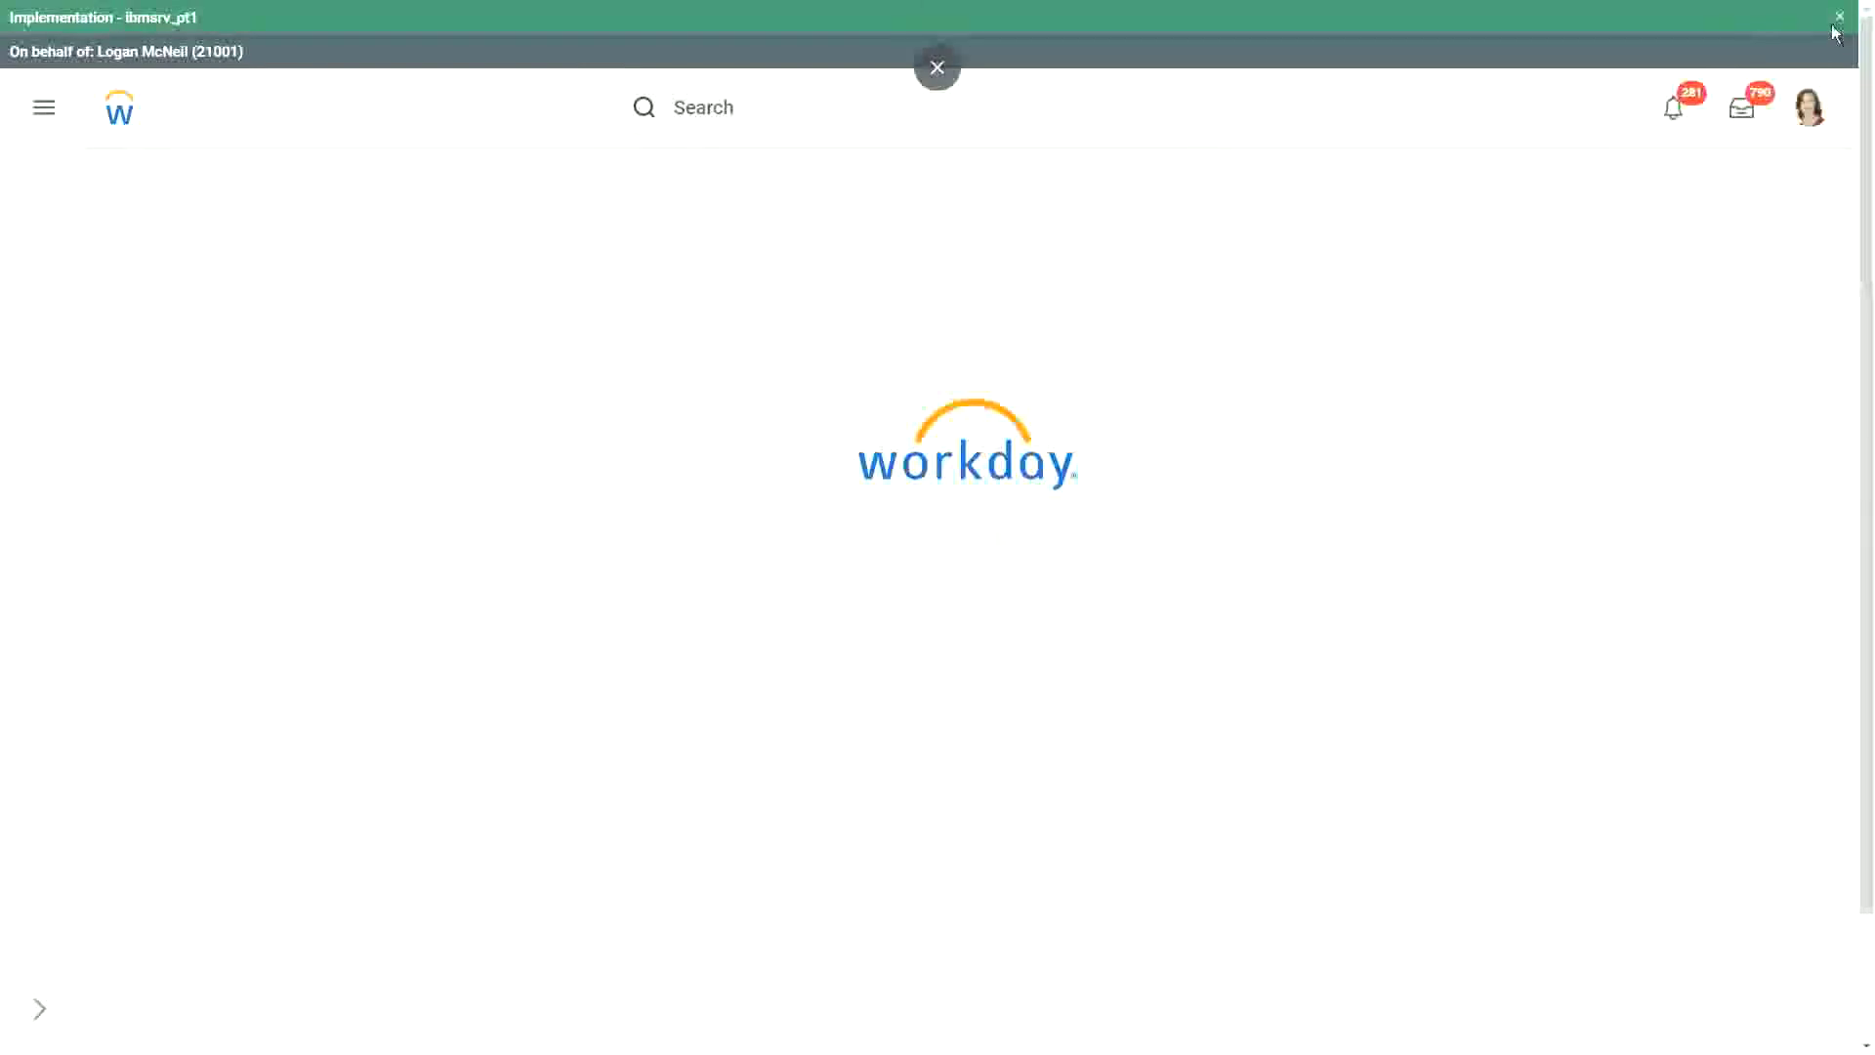
Close the green Implementation environment banner at the top right.
click(1844, 24)
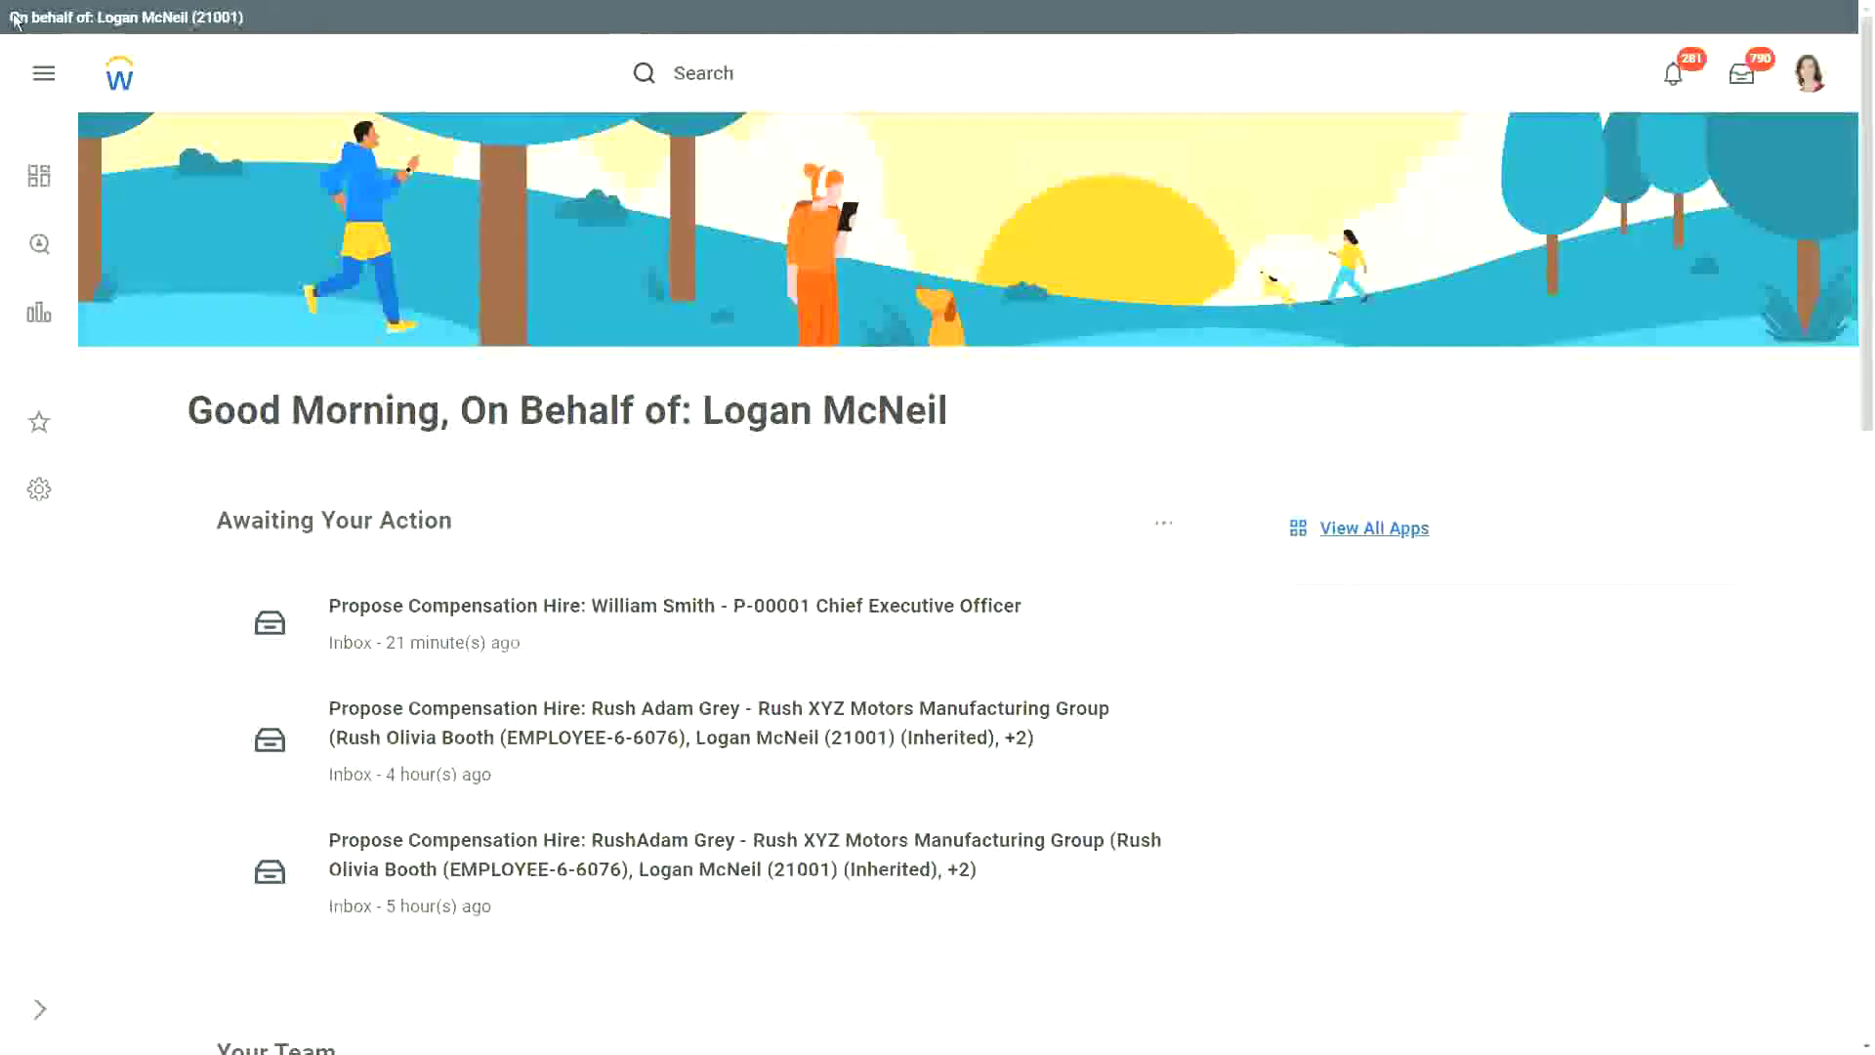
Switch the browser to fullscreen mode with F11.
key(F11)
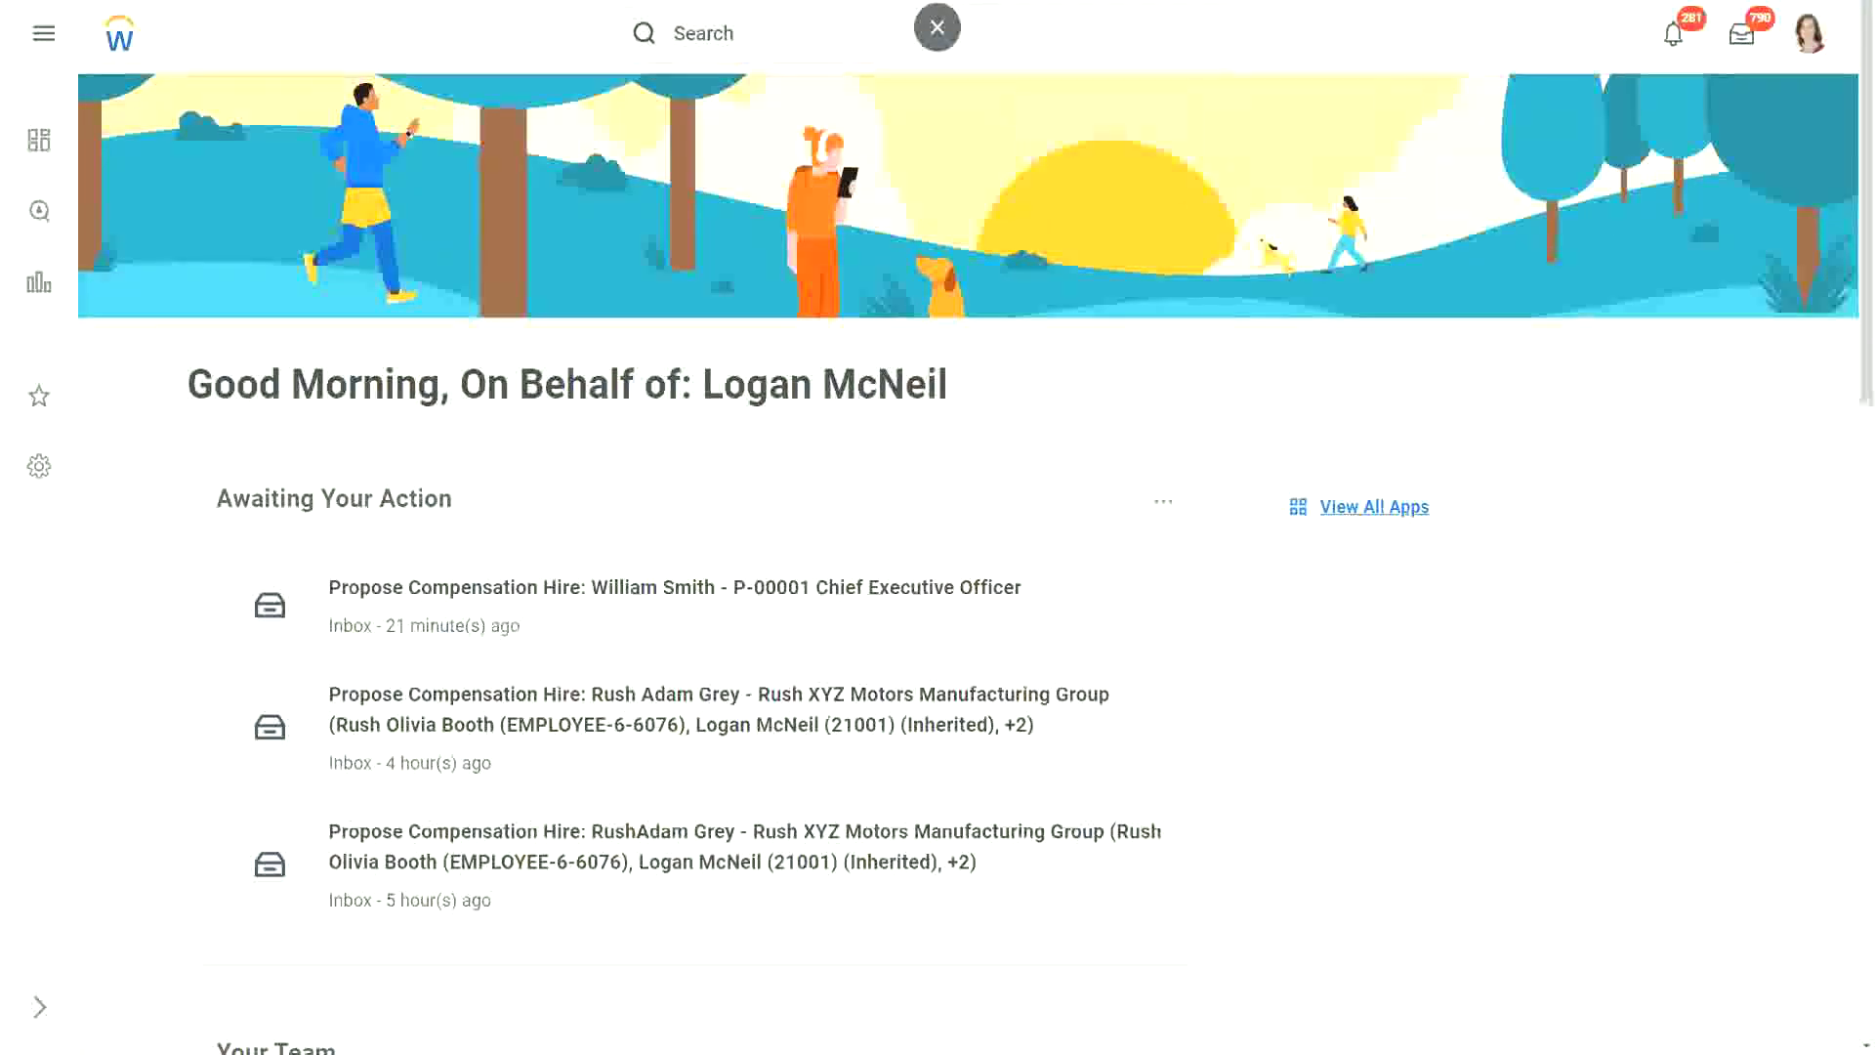